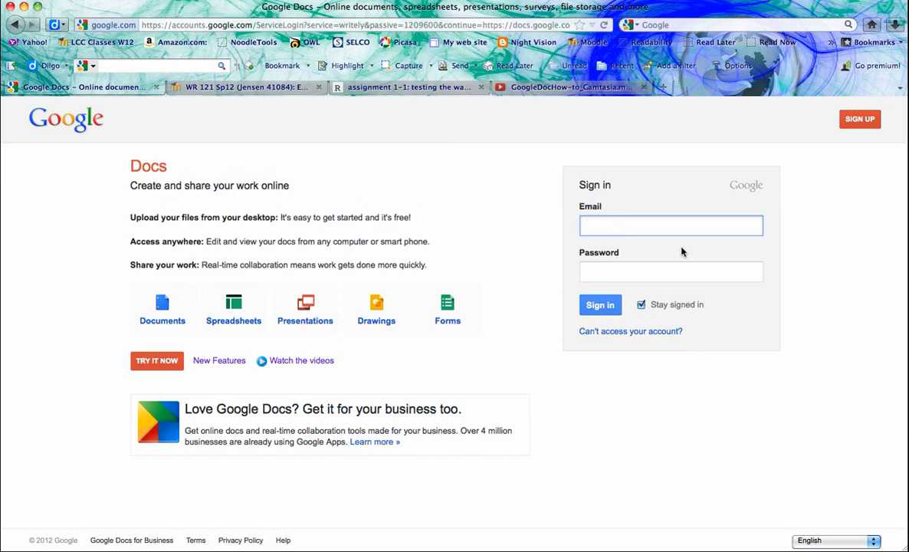
- Sign in to the class Google account using the saved email and password suggestion
right_click(591, 227)
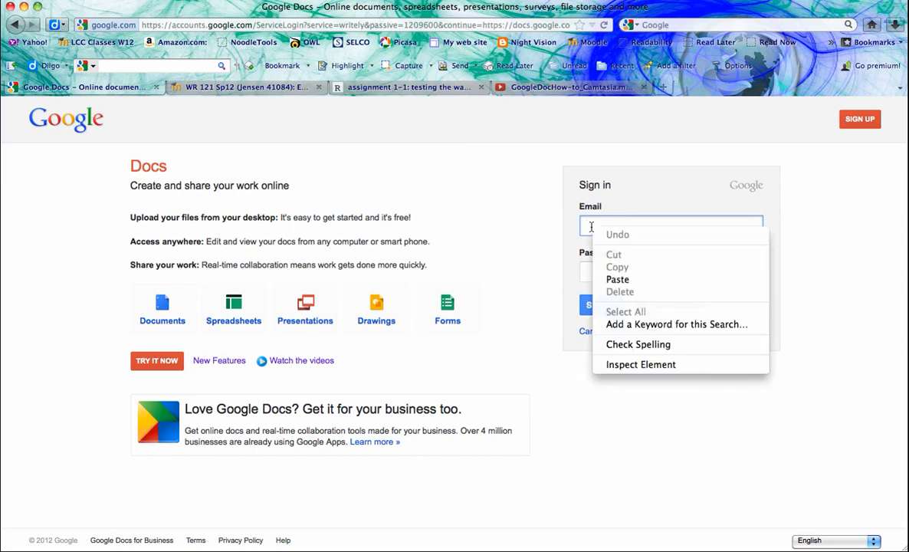
click(598, 224)
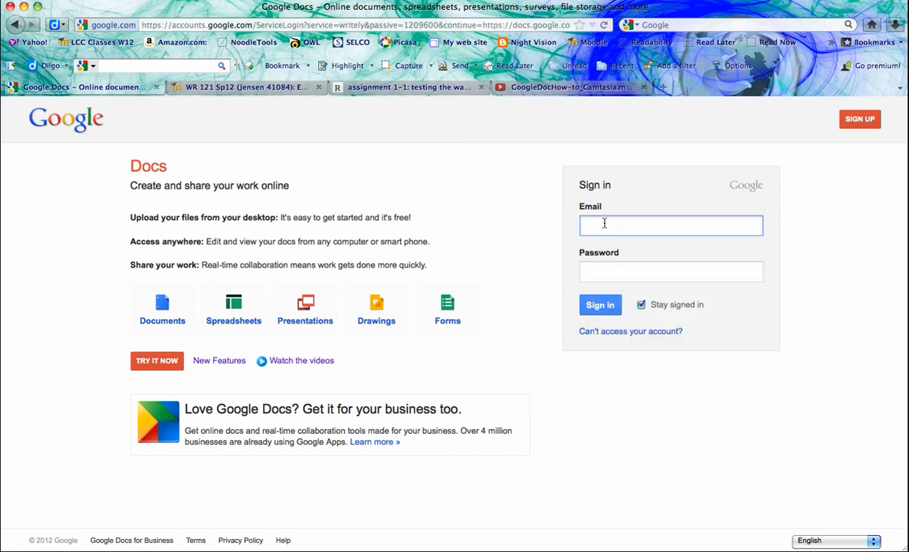
text(w)
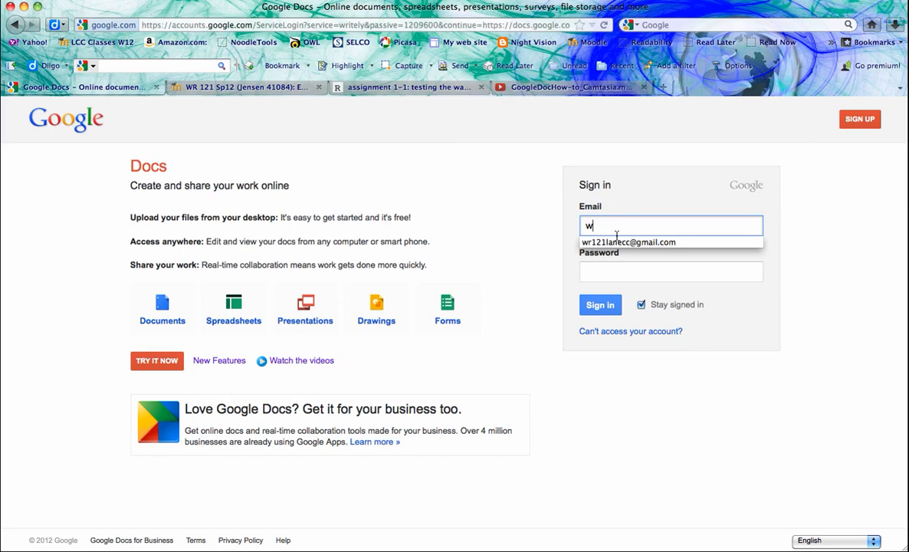
click(627, 242)
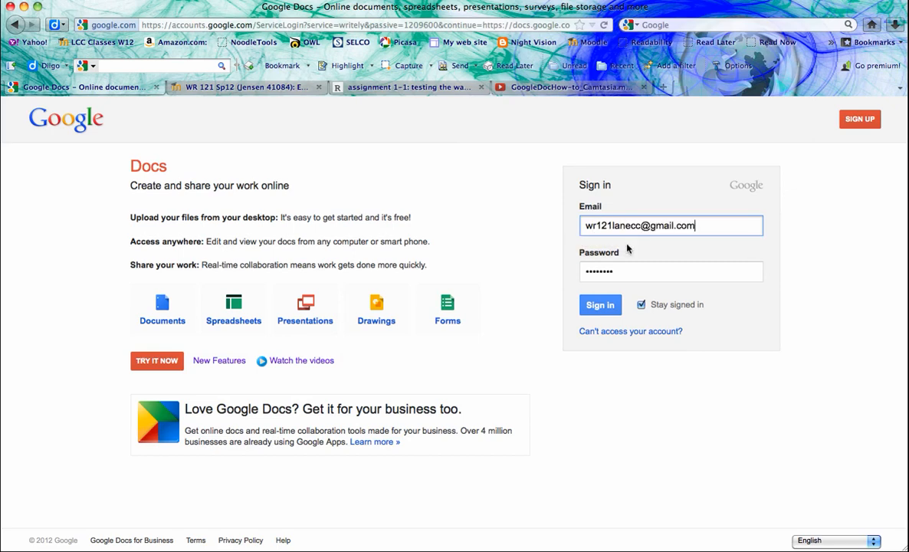
click(597, 306)
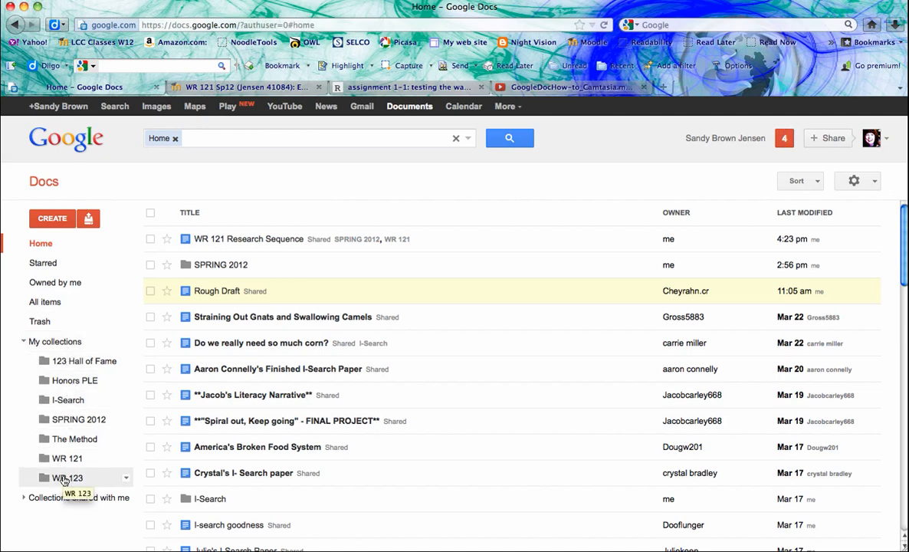
- Create a new blank Google Docs document from the CREATE menu
click(51, 220)
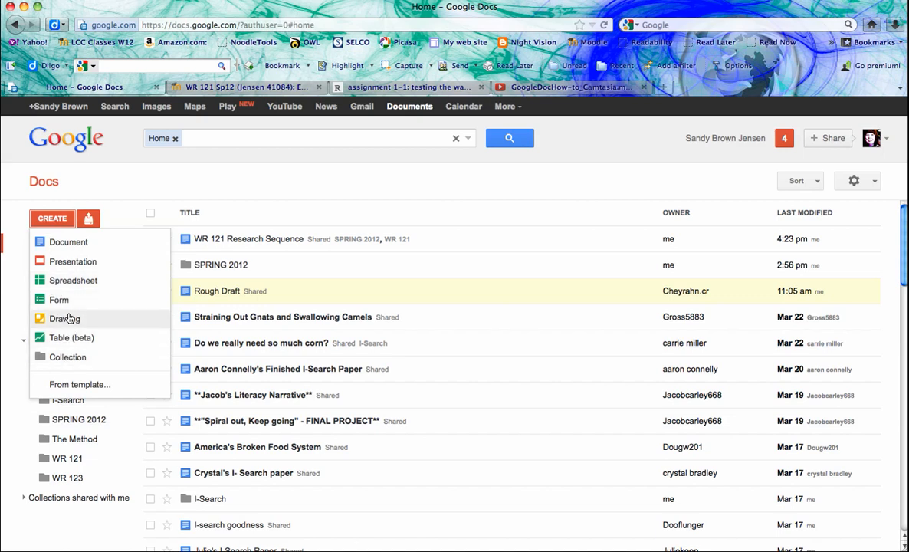
click(57, 244)
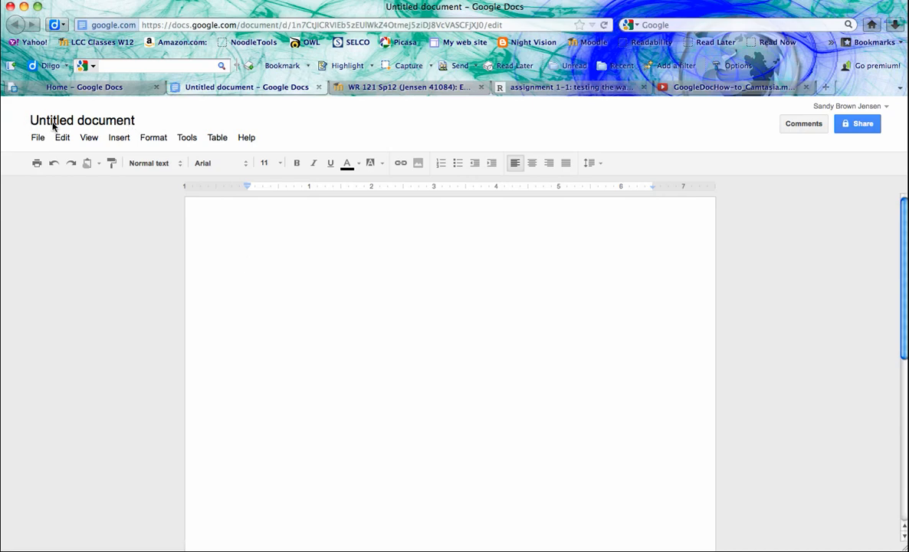
- Retitle the document as the student's name followed by 'Essay #1 Notice and Focus'
click(116, 125)
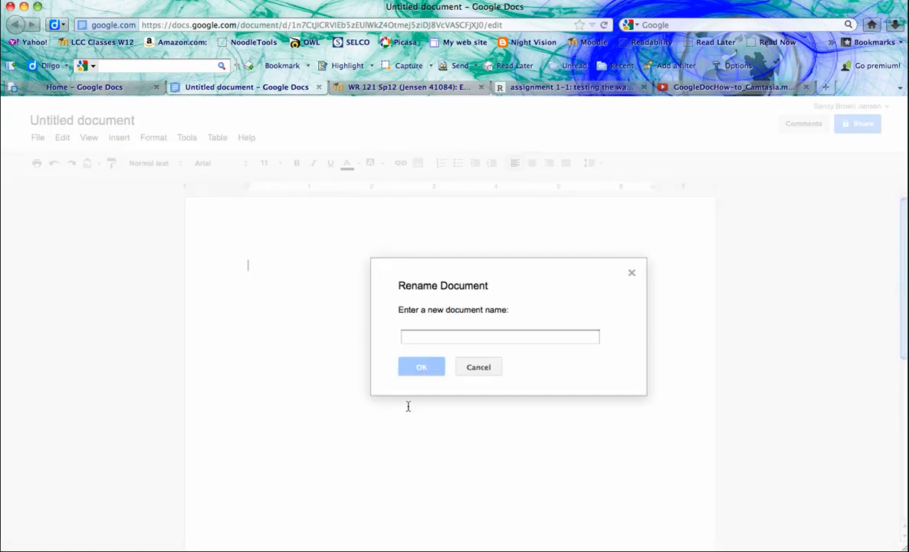
click(417, 340)
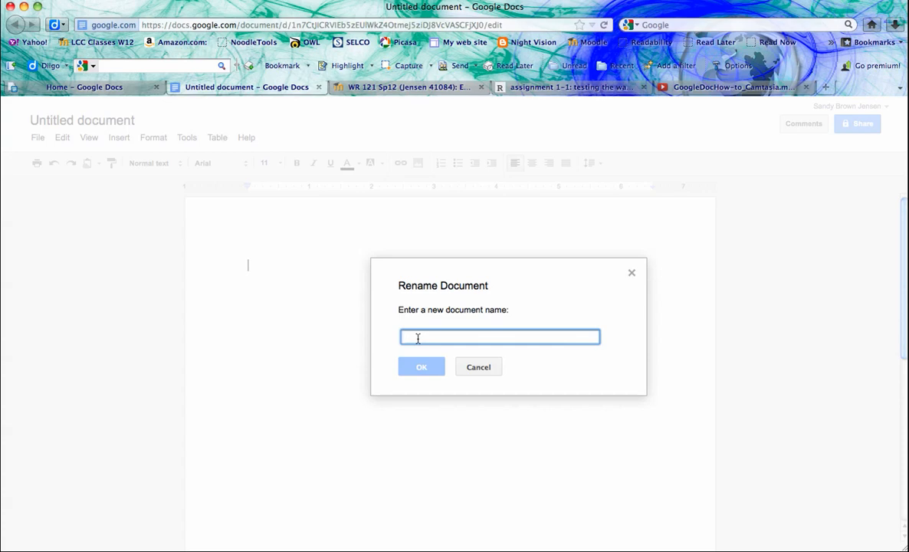
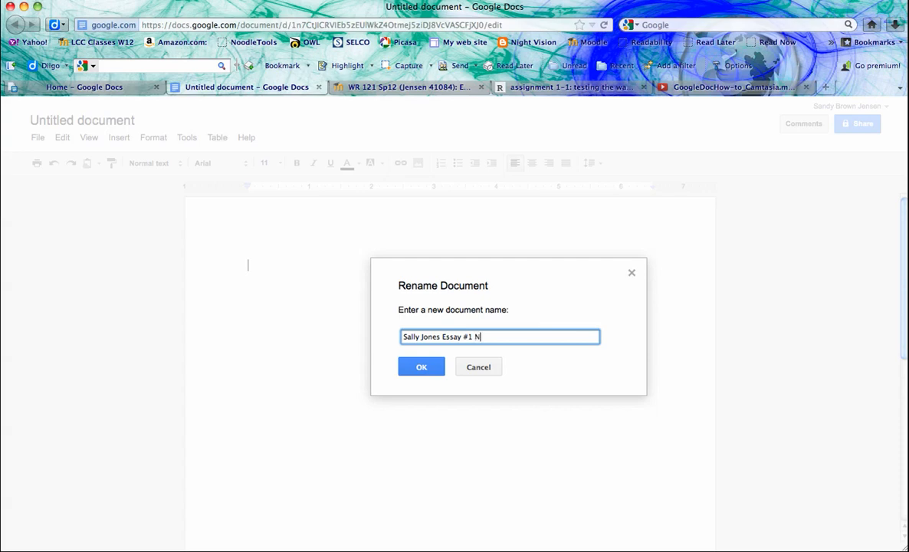
text(otice and Focus)
click(430, 367)
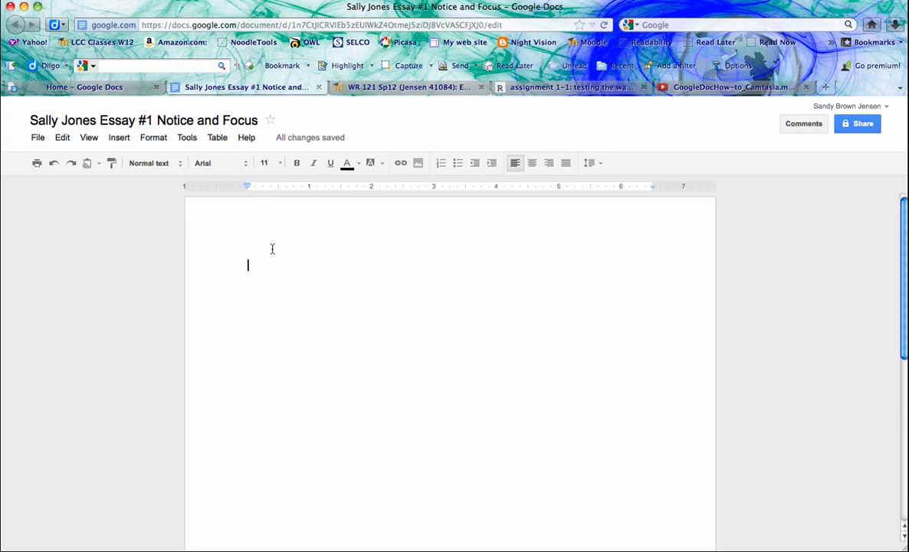
click(36, 139)
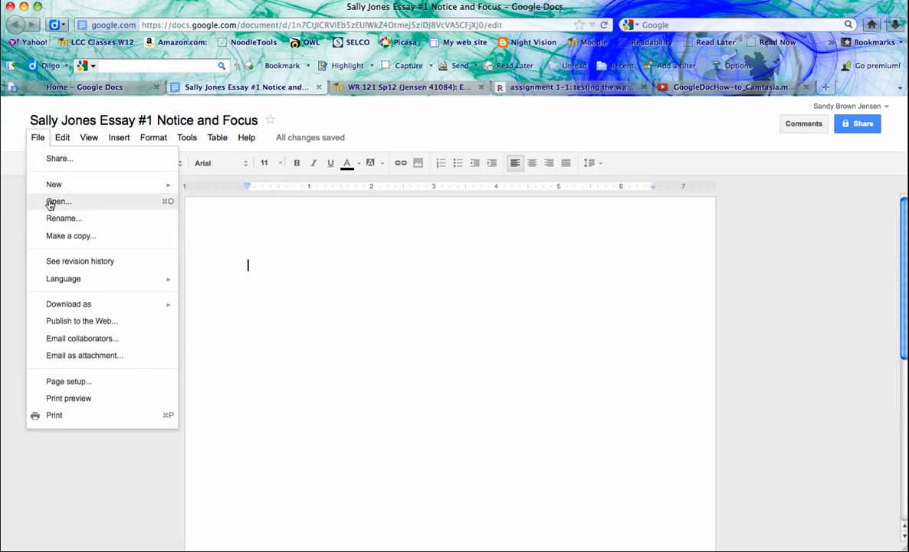
click(82, 262)
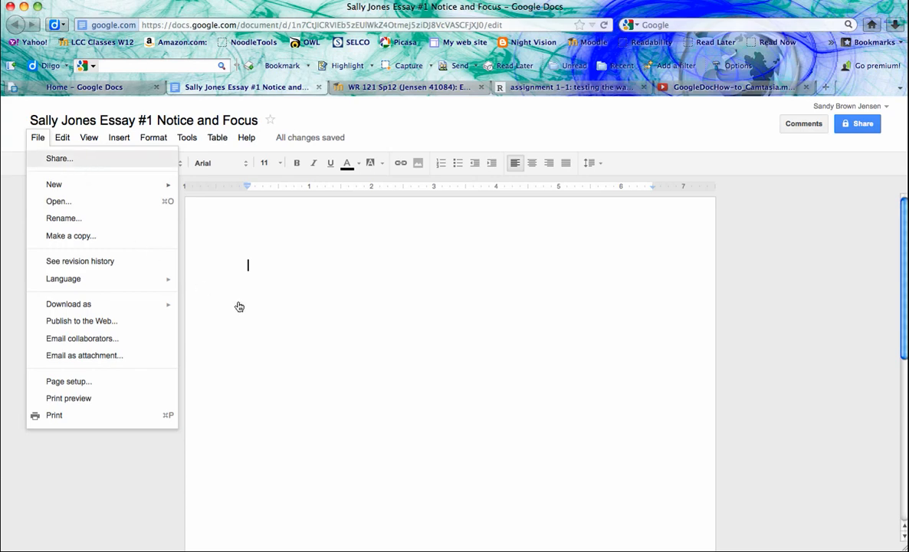
click(38, 137)
click(63, 138)
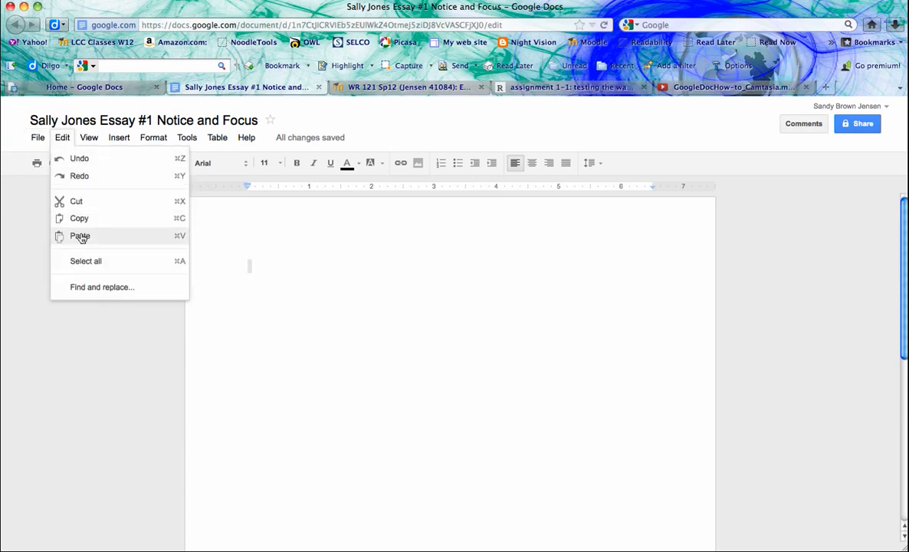
click(297, 255)
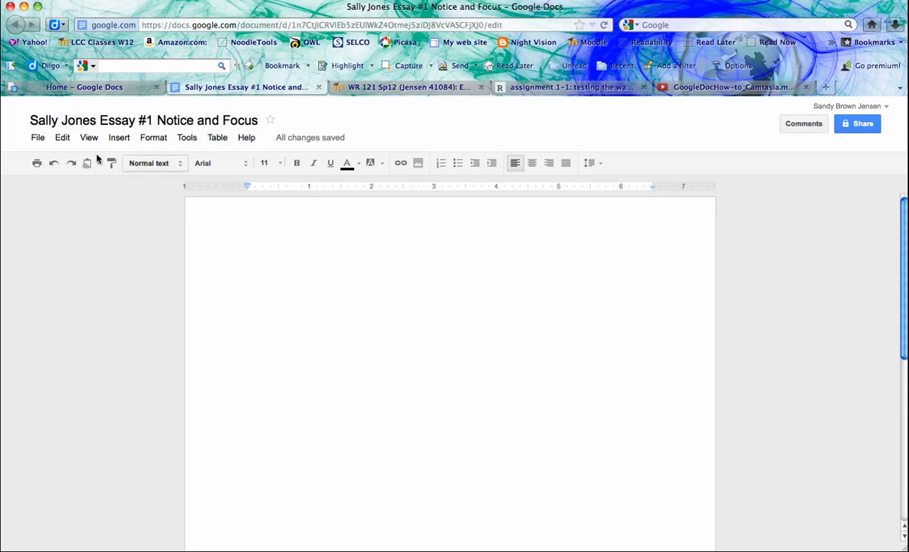
- Insert a horizontal line at the top of the empty page
click(118, 141)
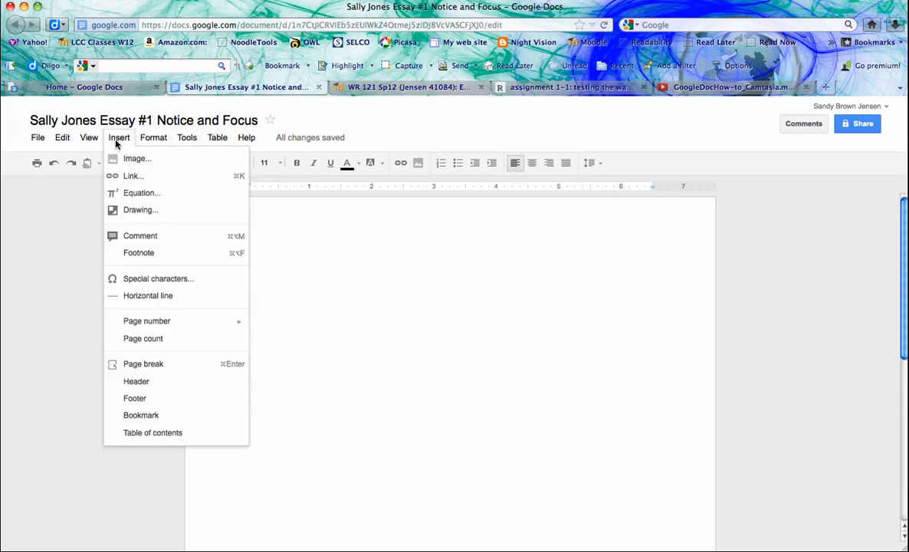
click(147, 297)
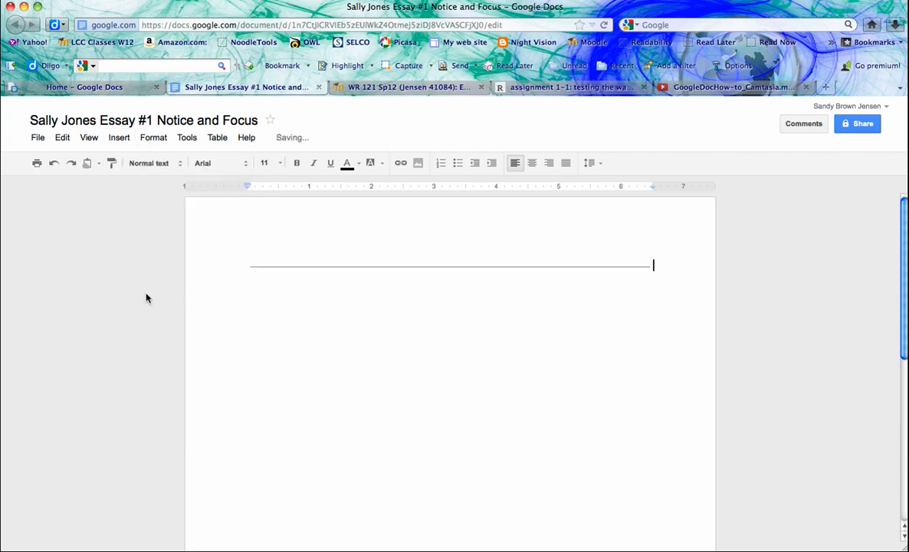
click(357, 329)
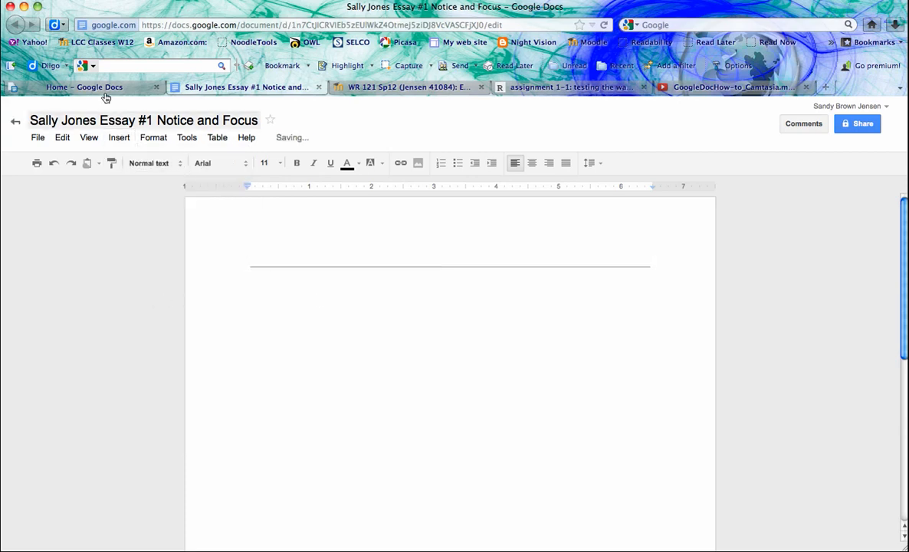
- Browse the Insert, Format, Tools and Help menus
click(122, 140)
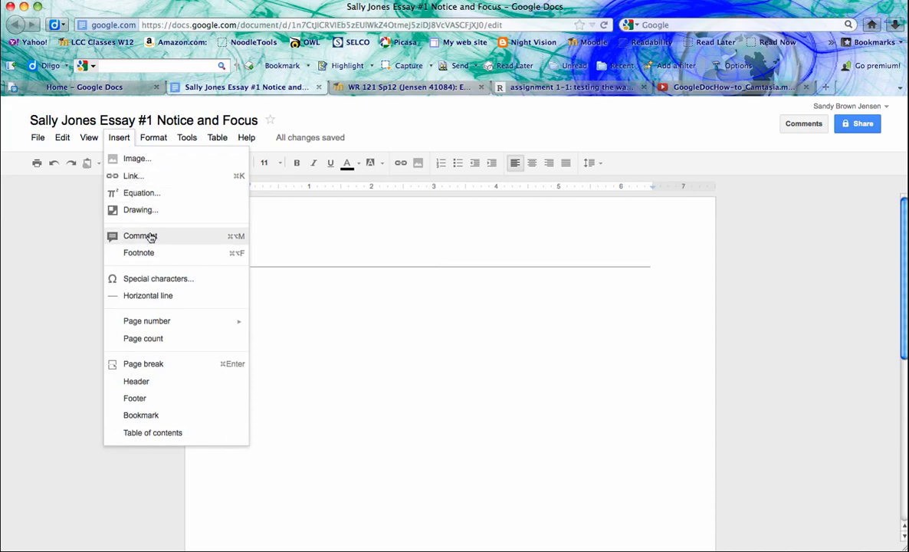
click(406, 247)
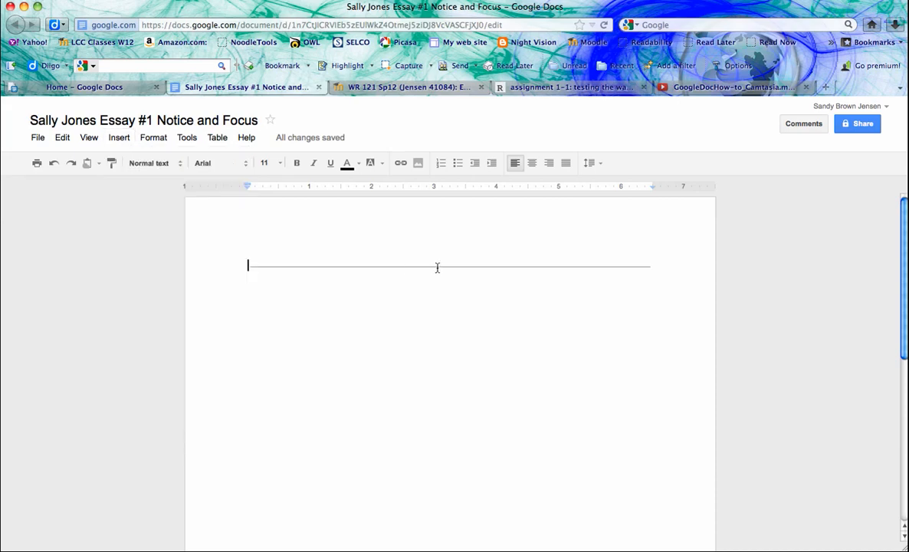
click(153, 141)
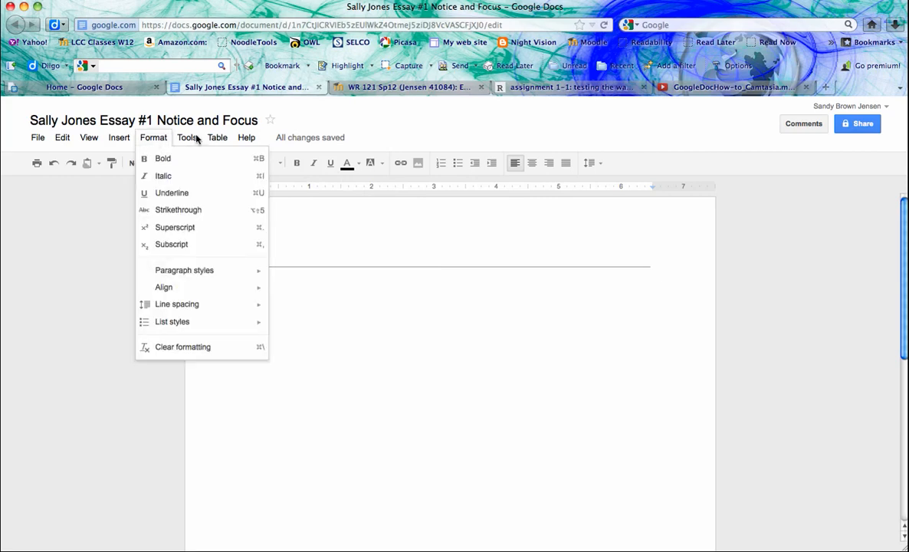
click(189, 139)
mouse_move(250, 137)
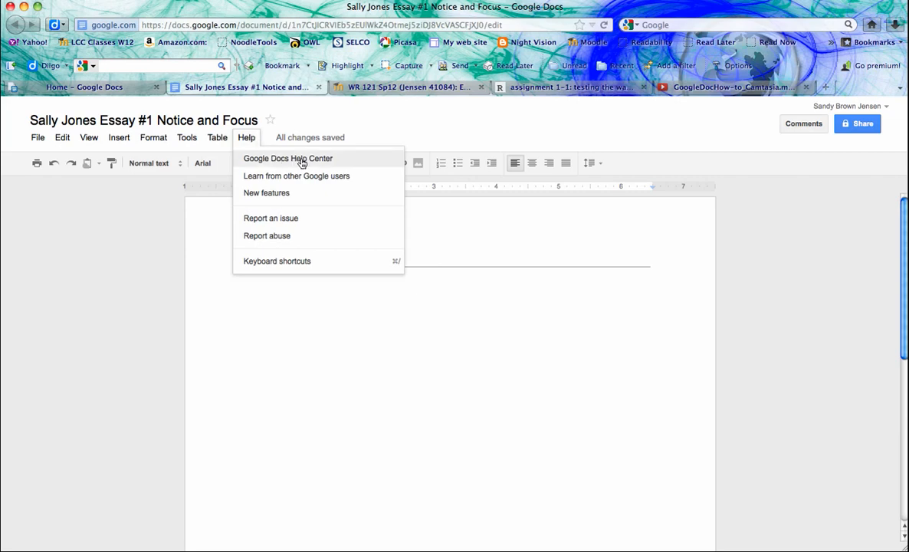
- Type the title 'My Great Paper' and add a 'Great!' comment to it
click(296, 301)
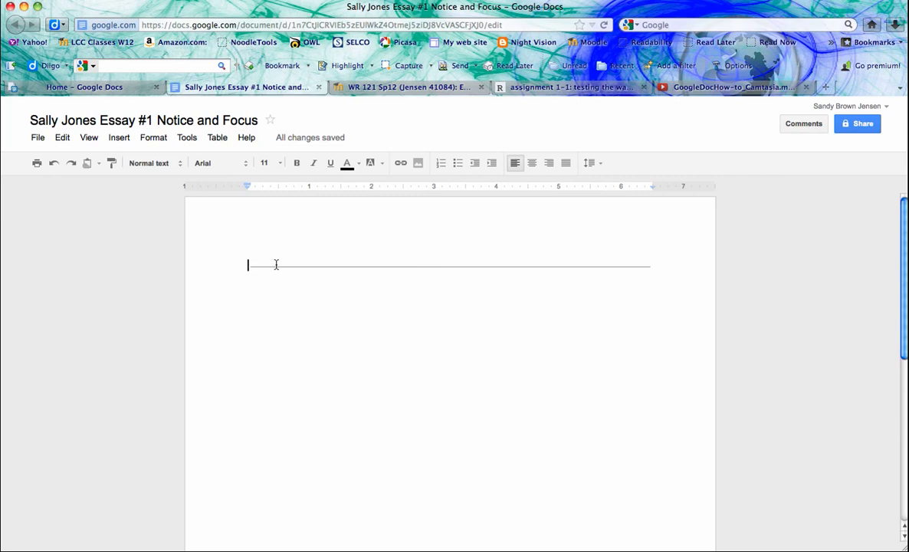
text(My Gre)
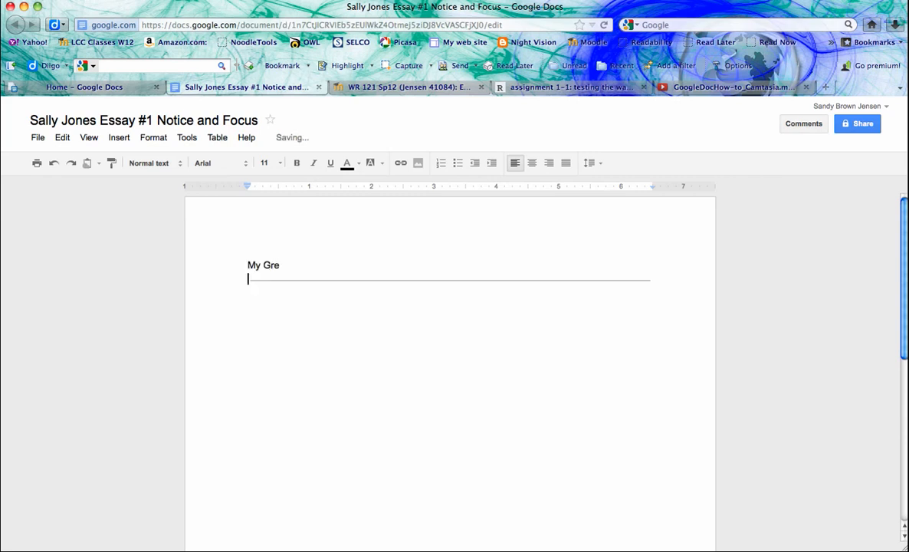
text(at Paper)
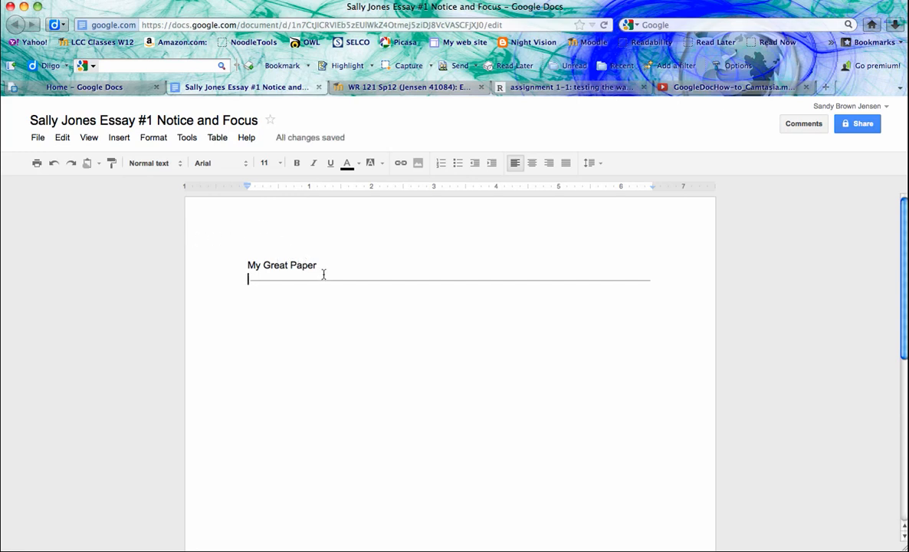
drag(325, 264, 246, 266)
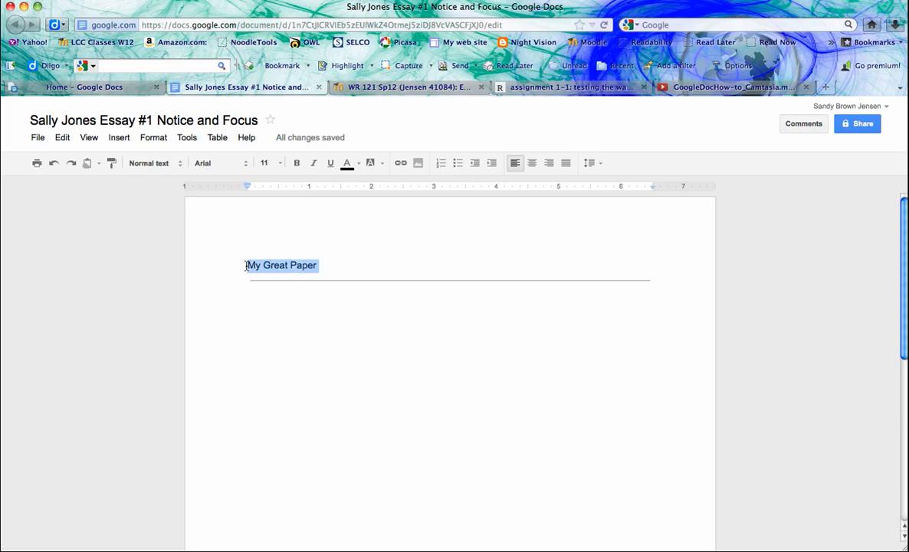
click(119, 137)
click(132, 236)
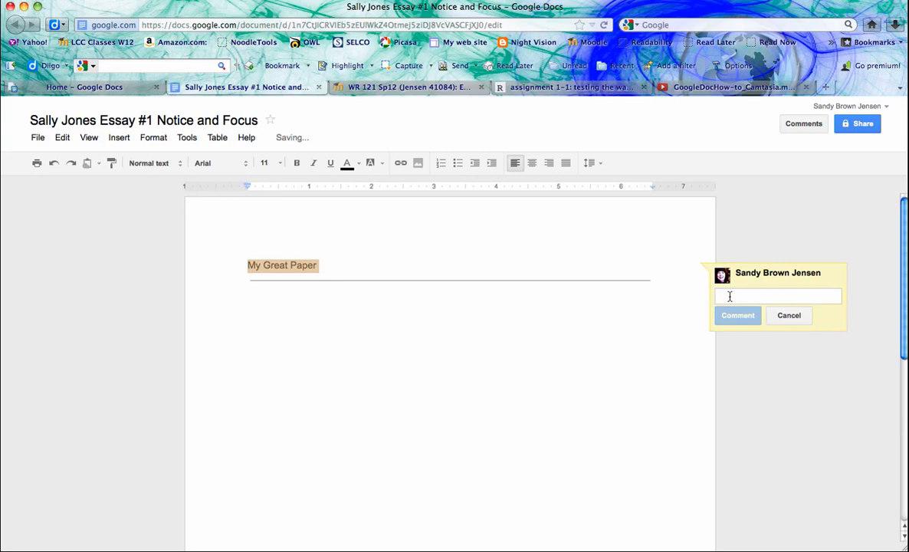
text(Great)
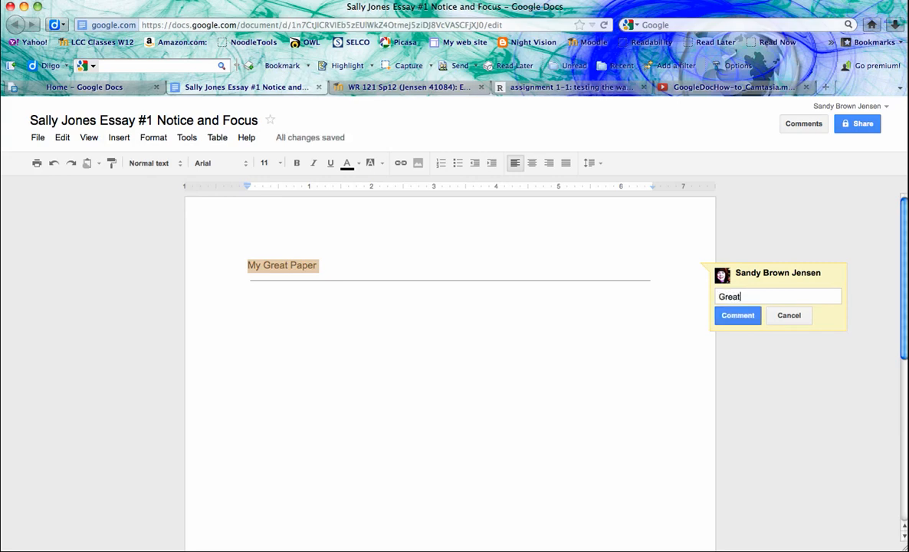
text(!)
click(740, 316)
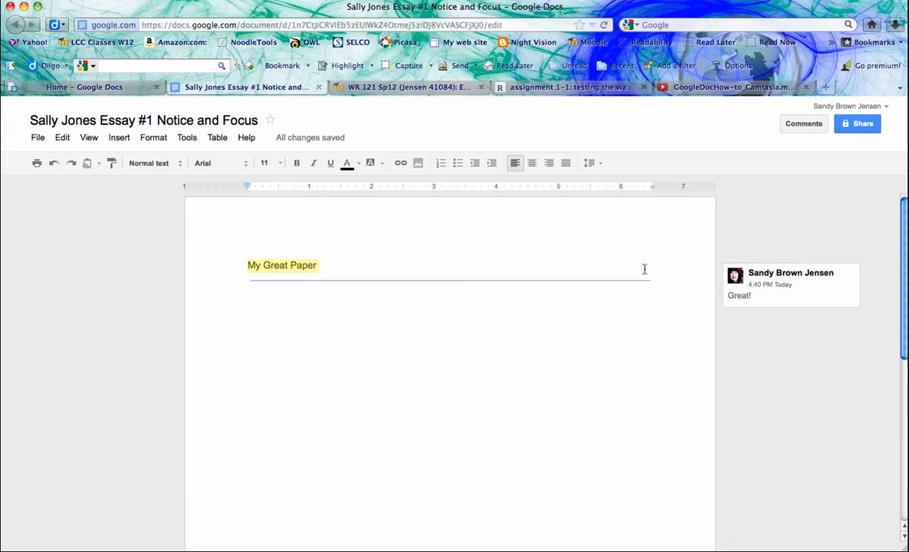
- Resolve the 'Great!' comment on the title
click(753, 298)
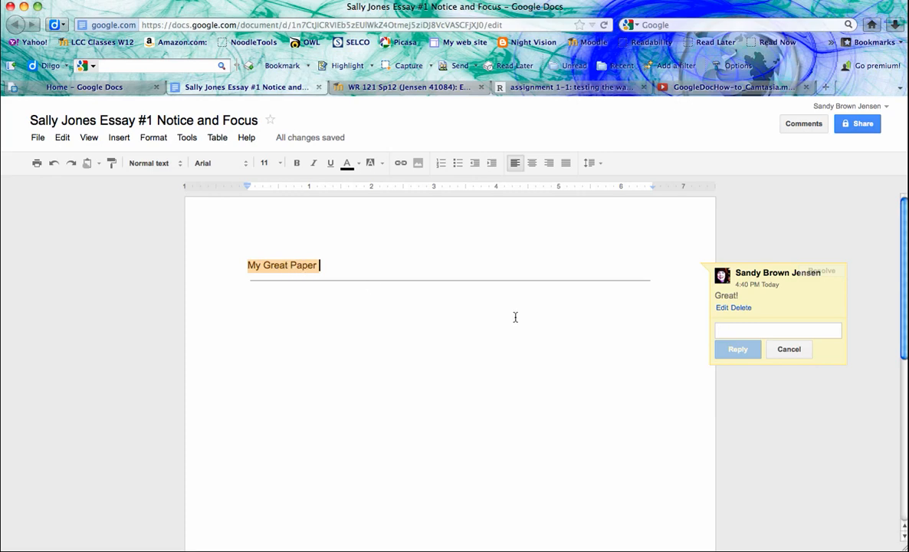
mouse_move(814, 314)
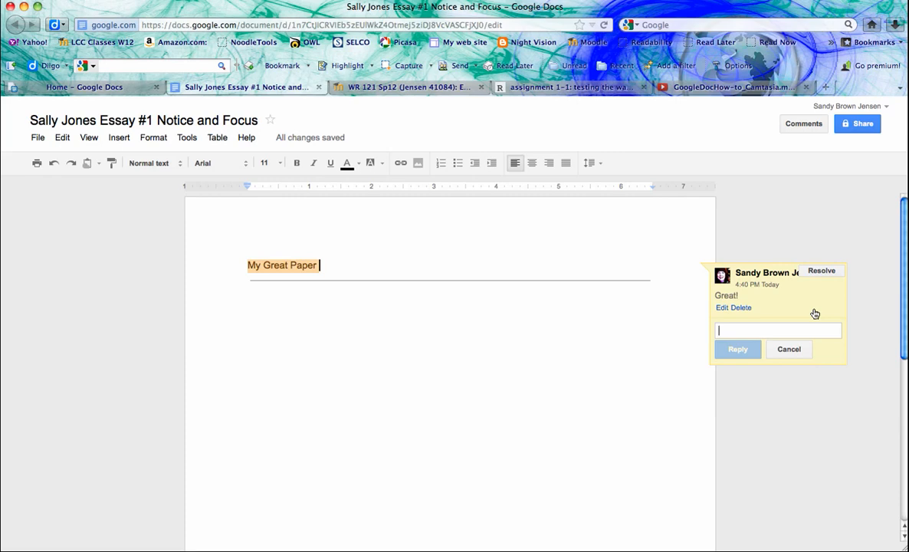
click(821, 272)
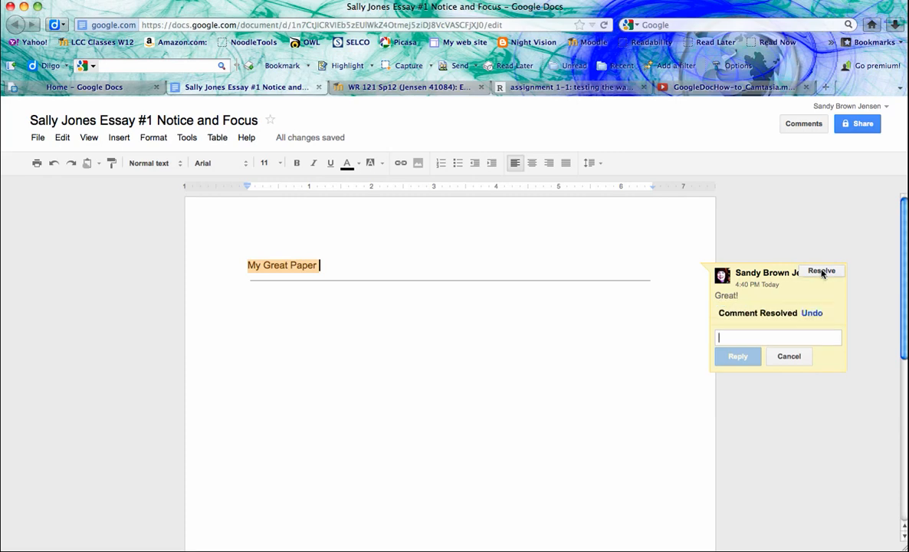
click(611, 349)
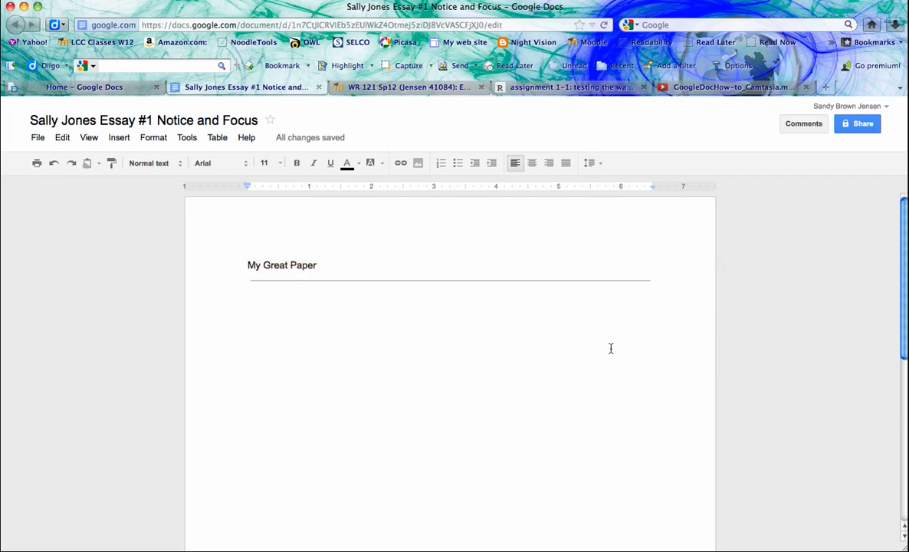
- Add a new 'Great!' comment to the 'My Great Paper' title
drag(320, 265, 234, 267)
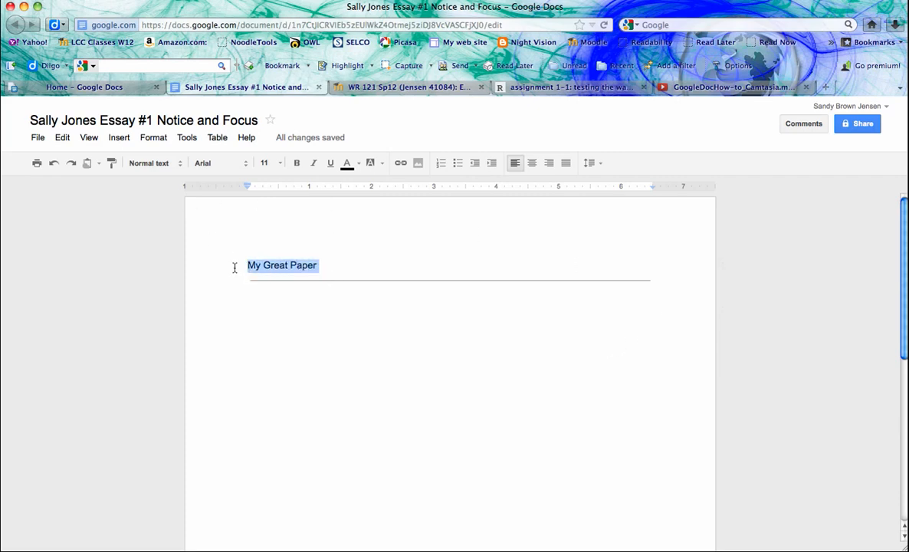
click(116, 138)
click(153, 236)
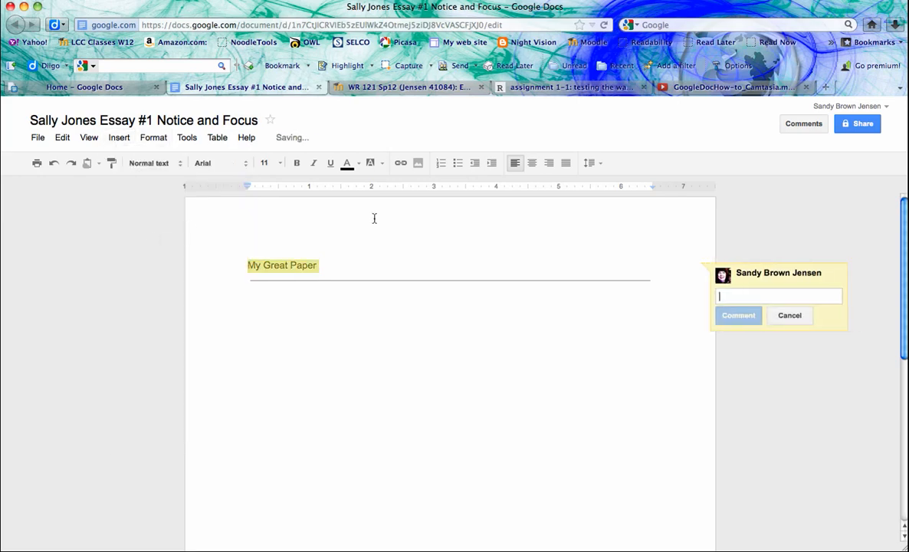
text(Great!)
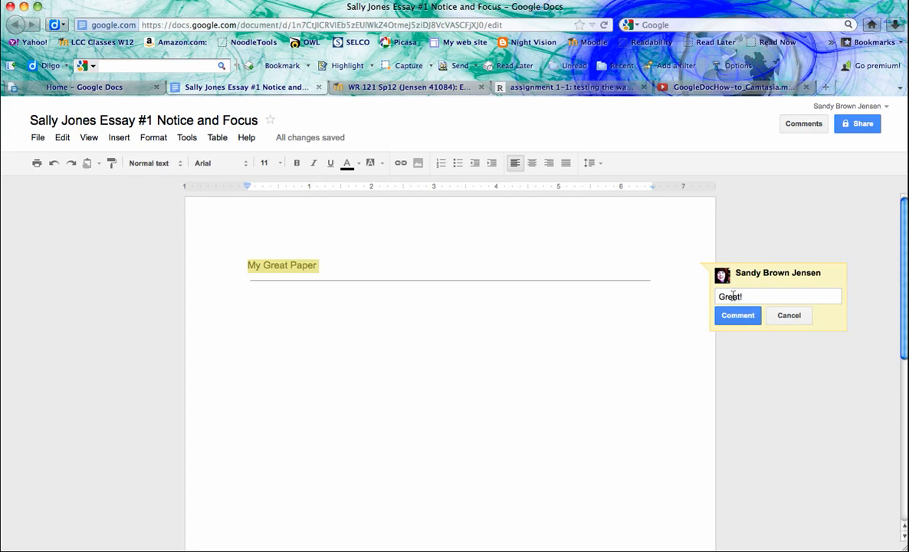
click(737, 317)
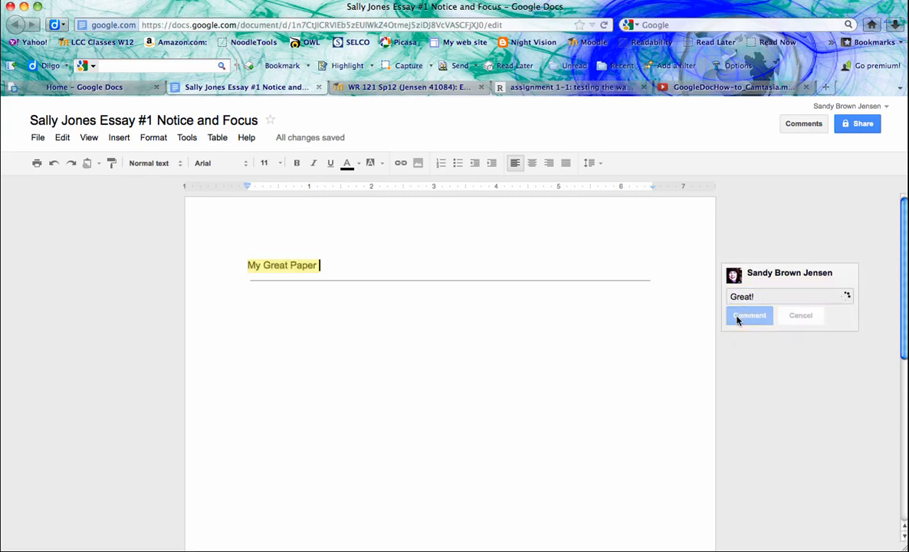
- Reply 'Thank you!' to the 'Great!' comment
click(803, 298)
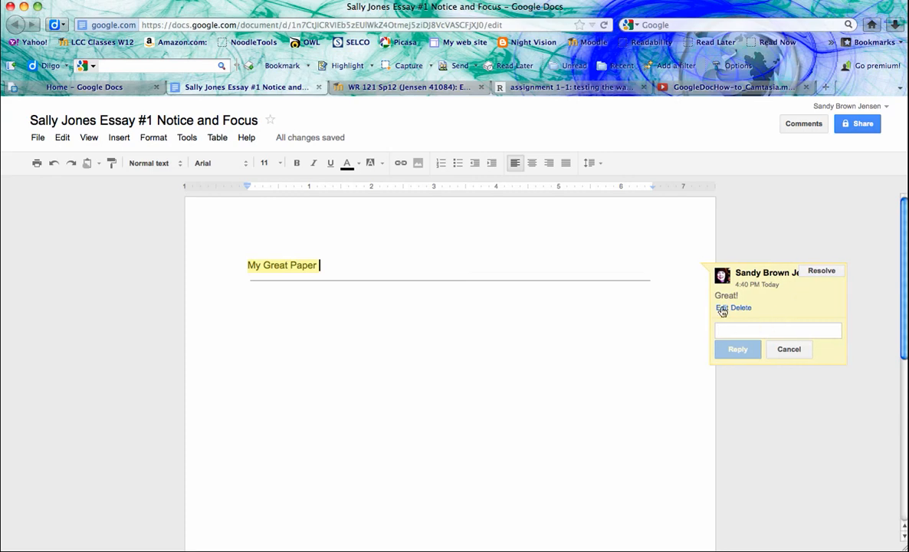
click(728, 331)
text(Thank y)
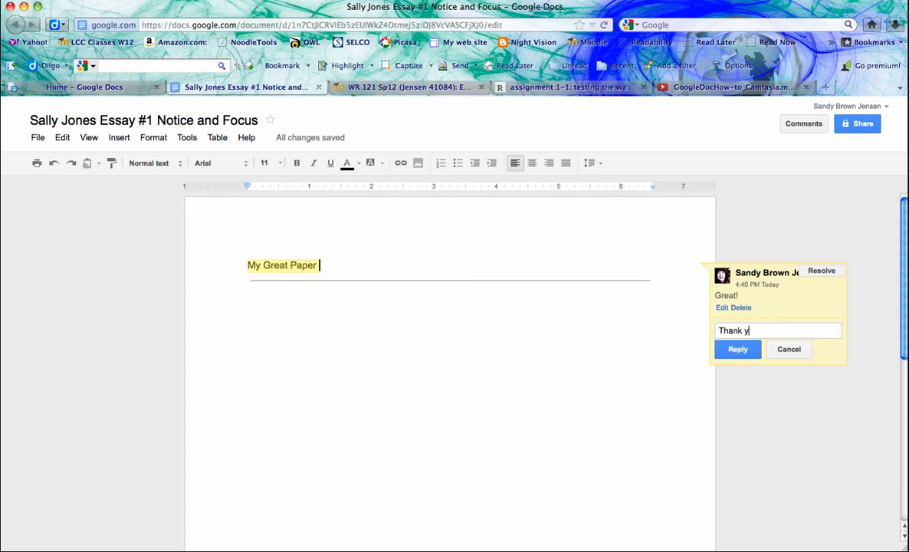
text(ou!)
click(737, 349)
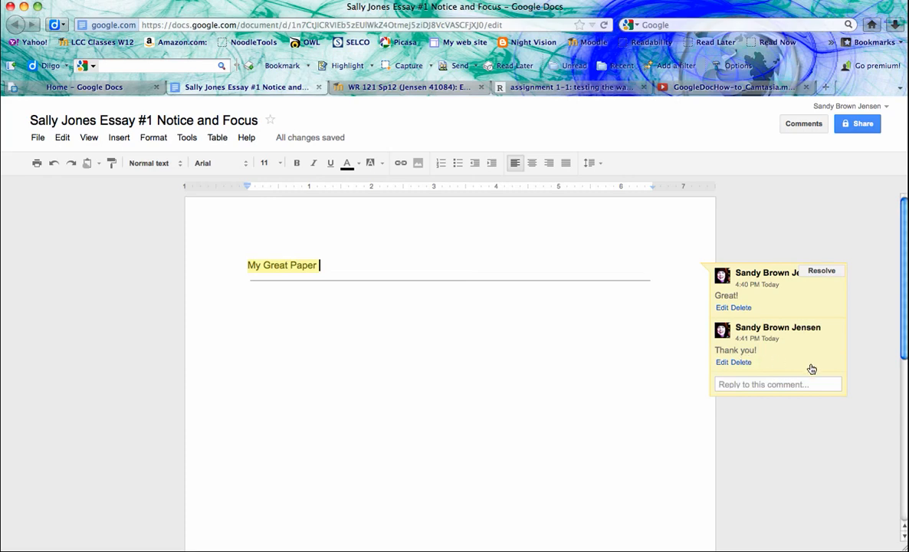
click(635, 367)
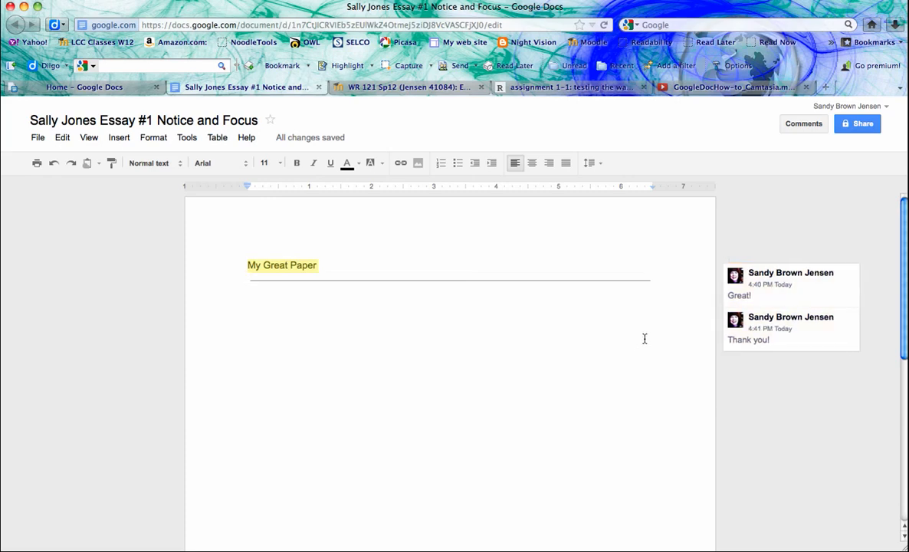
- Add the line 'How to do a link.' below the title
click(384, 261)
key(Return)
text(How)
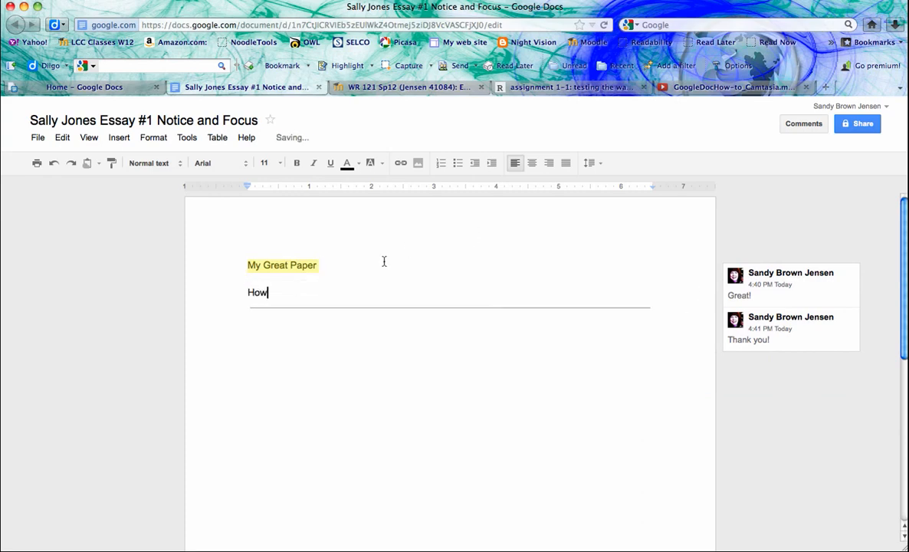
text( to do a link.)
- Hyperlink 'How to do a link.' to the author's website and verify the address
drag(321, 295, 245, 295)
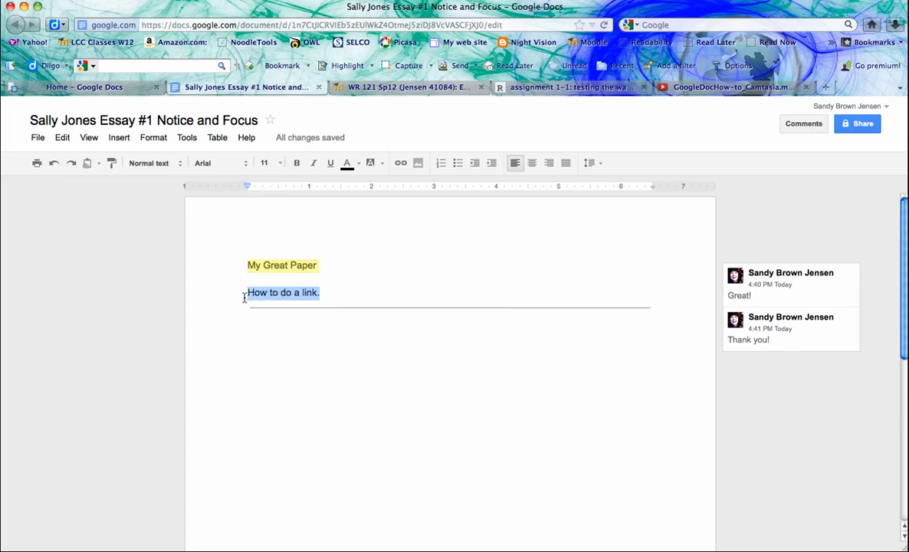
click(400, 164)
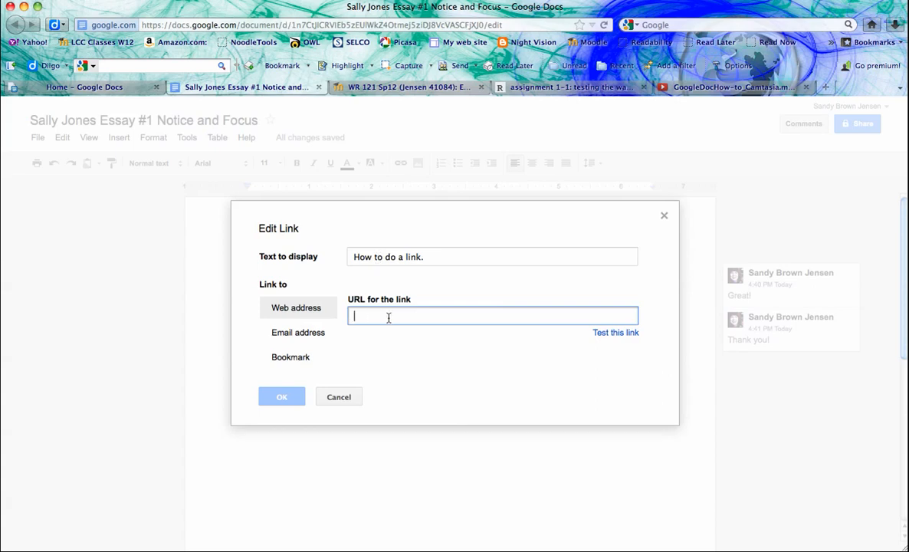
text(sandybrownjens)
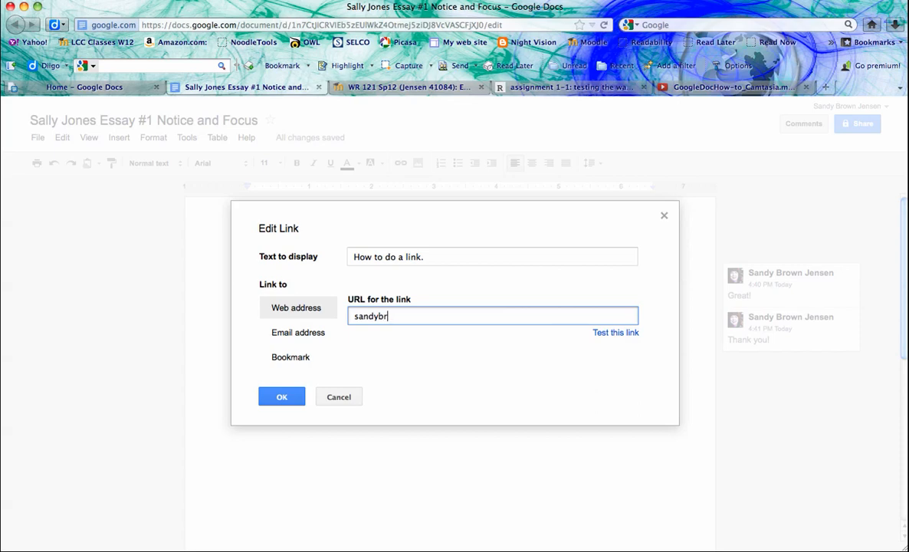
text(en.com)
click(280, 399)
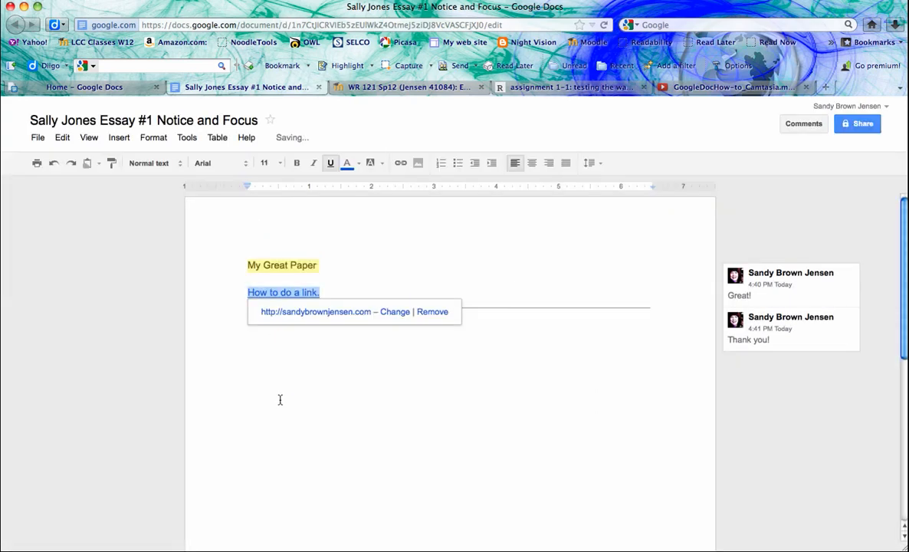
click(280, 399)
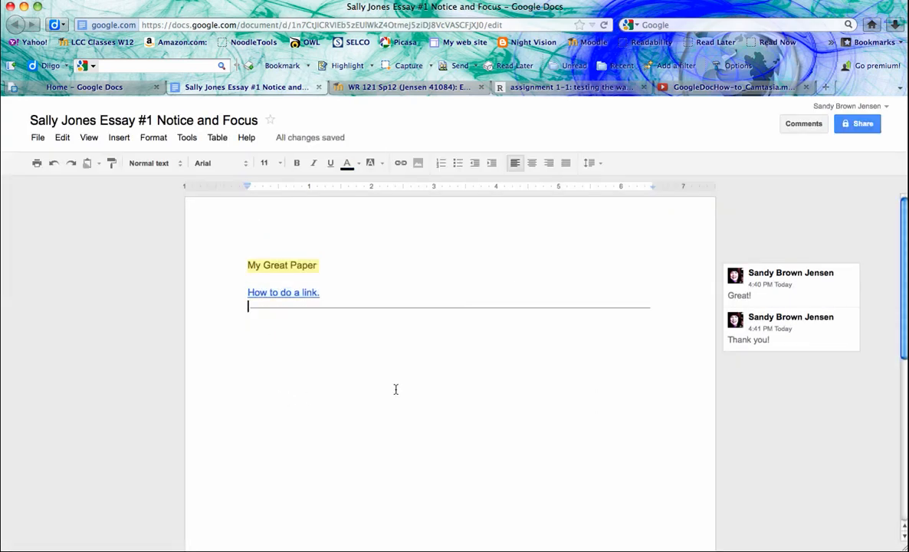
click(281, 293)
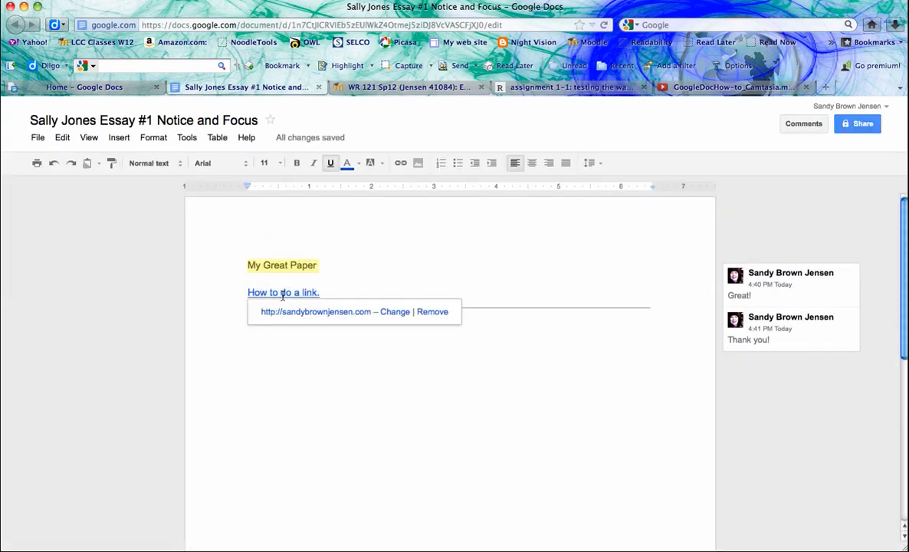
click(344, 357)
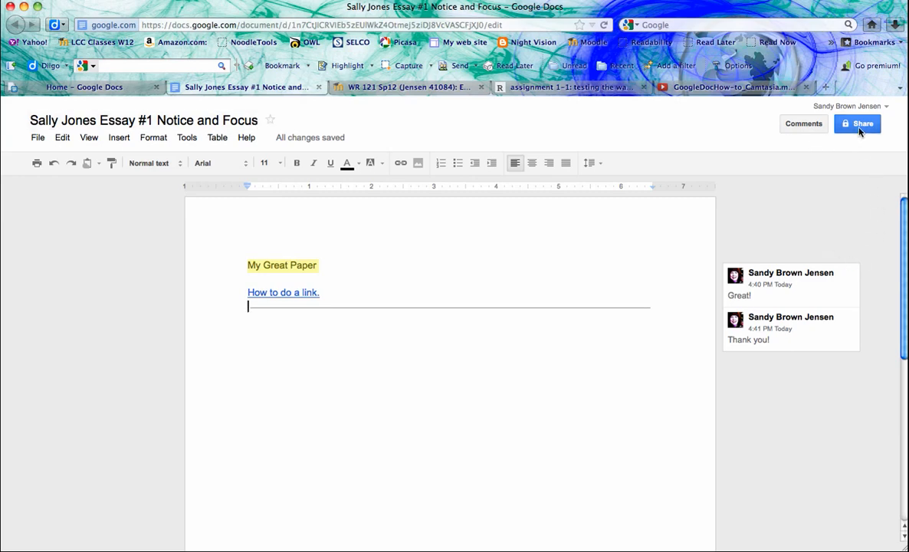
- Set sharing visibility to Anyone with the link with Can edit access
mouse_move(859, 132)
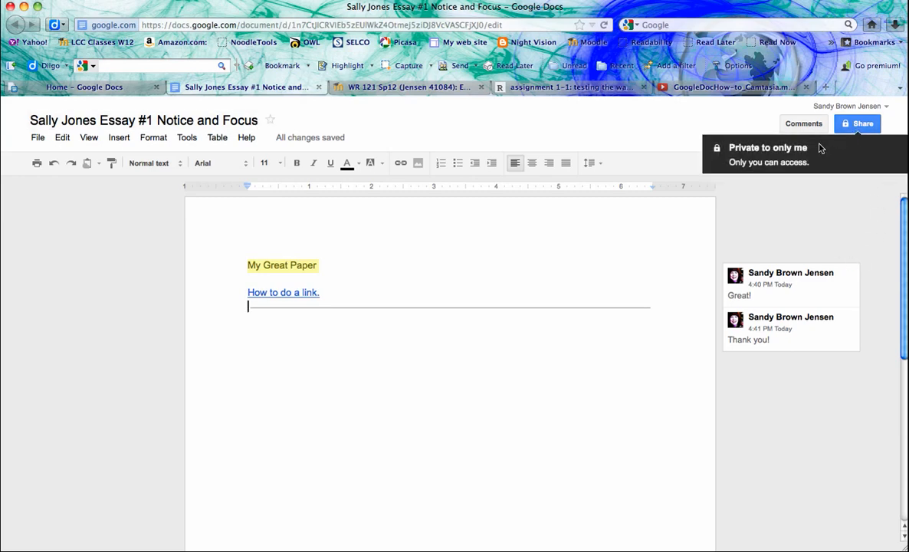
click(860, 128)
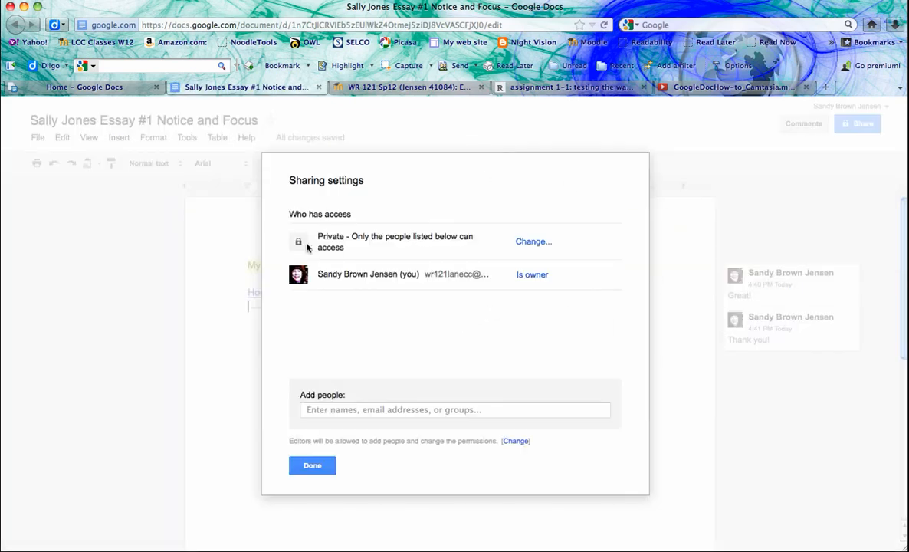
click(529, 242)
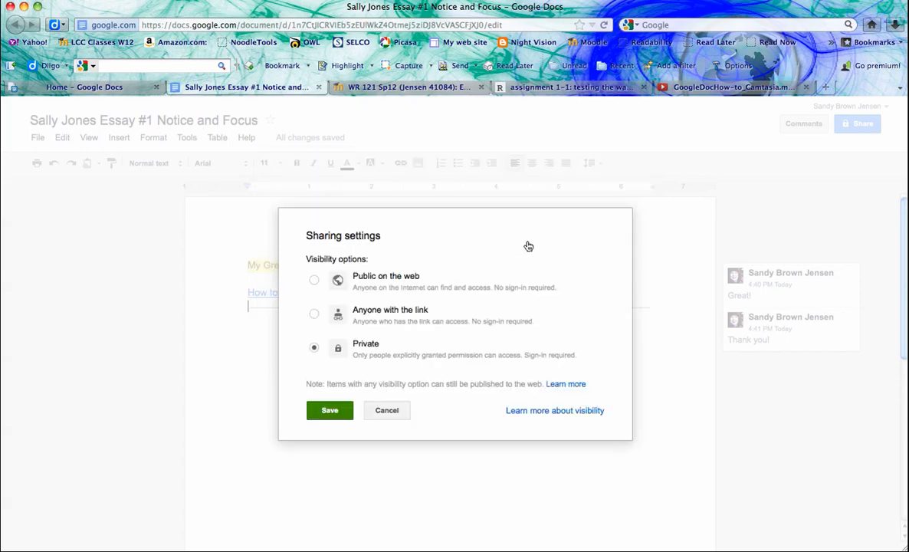
click(314, 315)
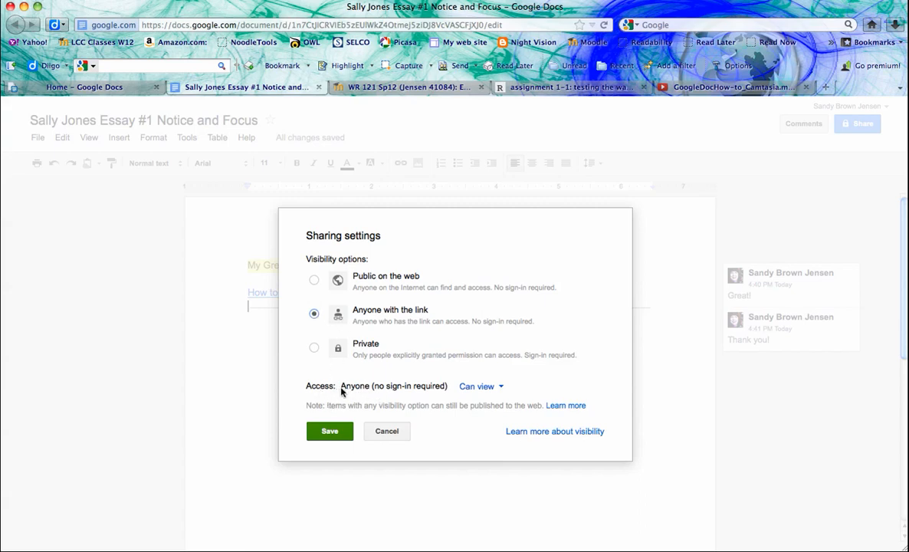
click(478, 387)
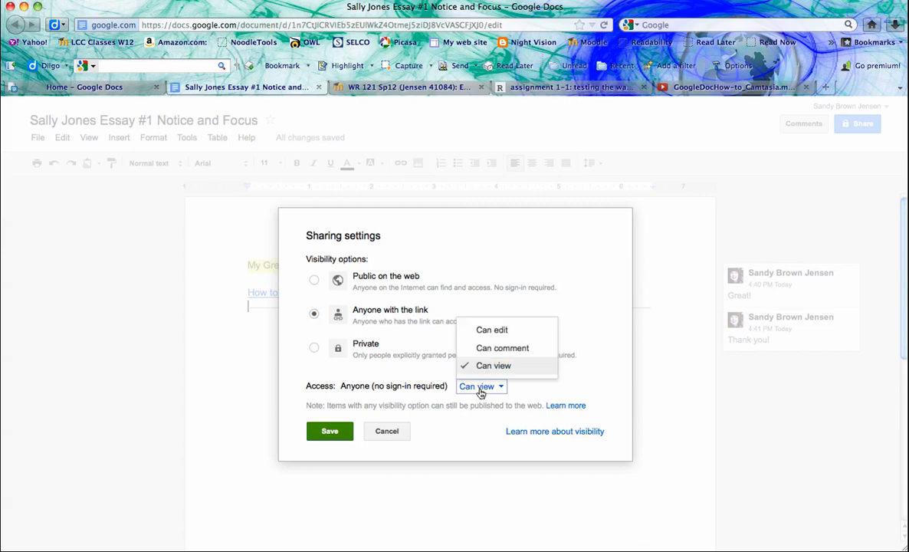
click(491, 329)
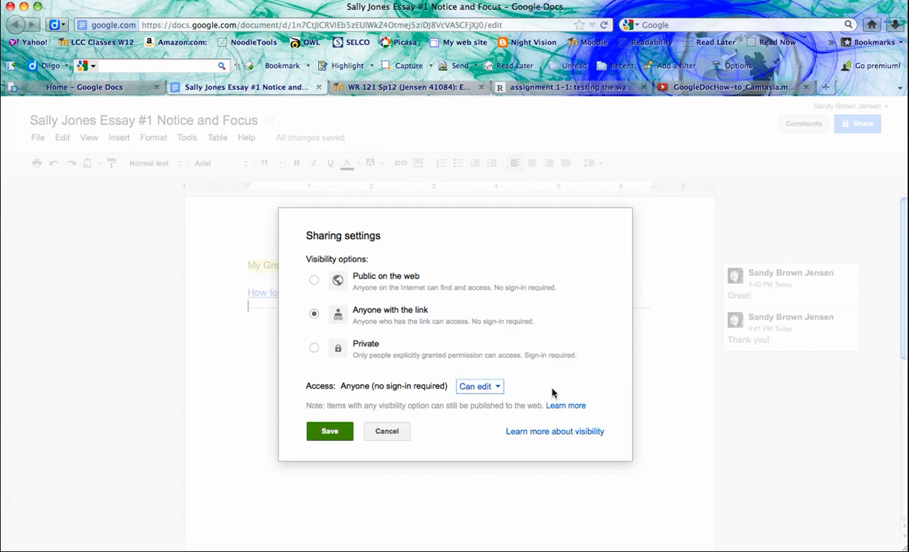
click(333, 433)
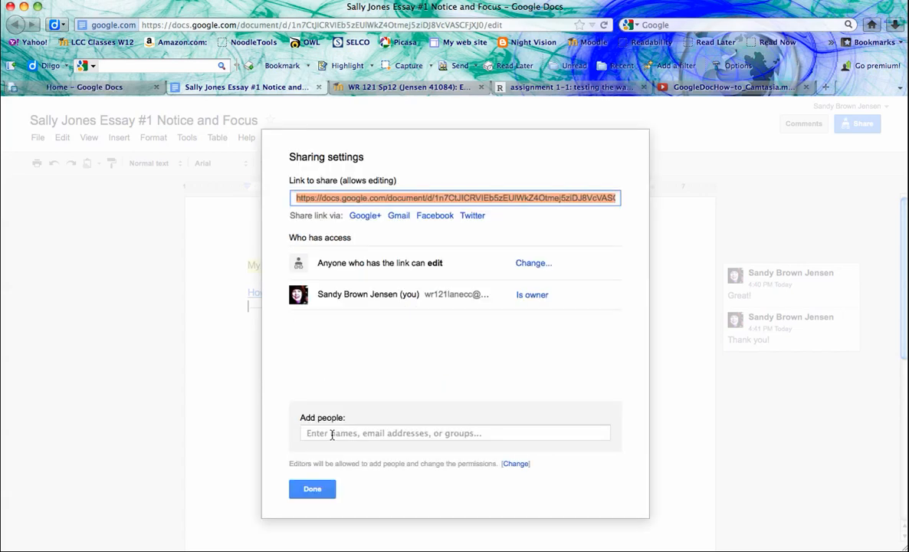
right_click(381, 201)
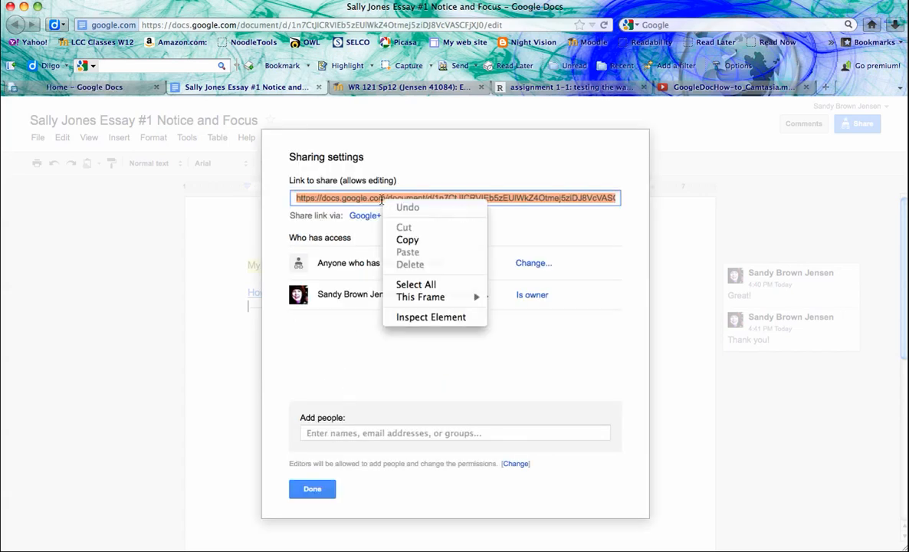
click(413, 240)
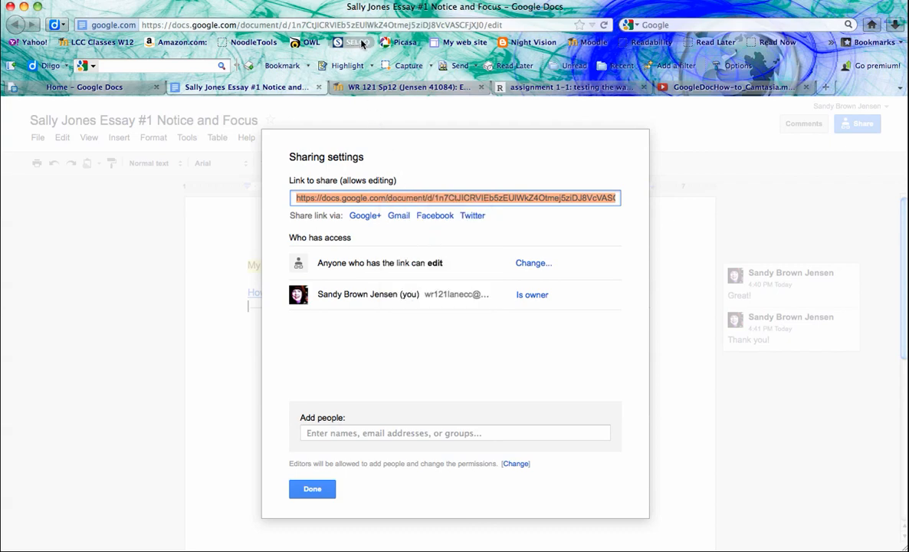
click(521, 25)
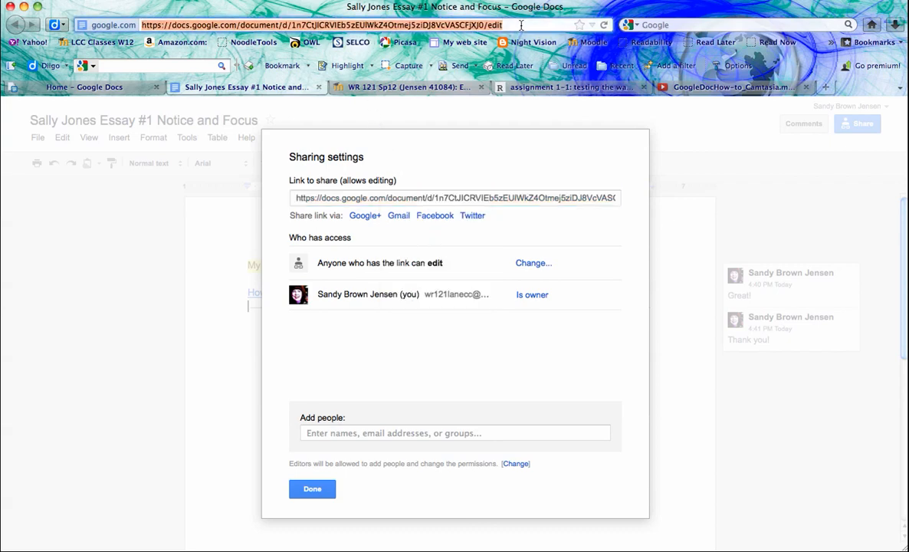
click(497, 197)
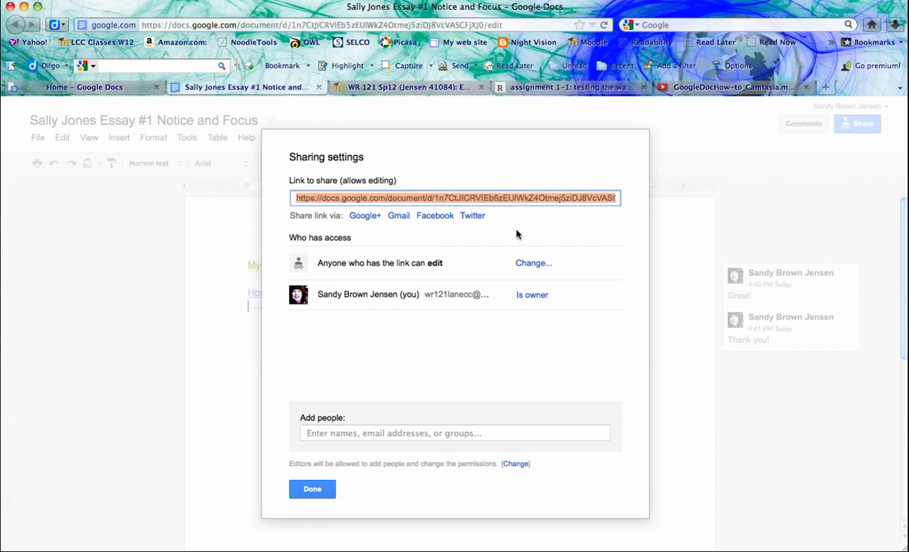
click(518, 235)
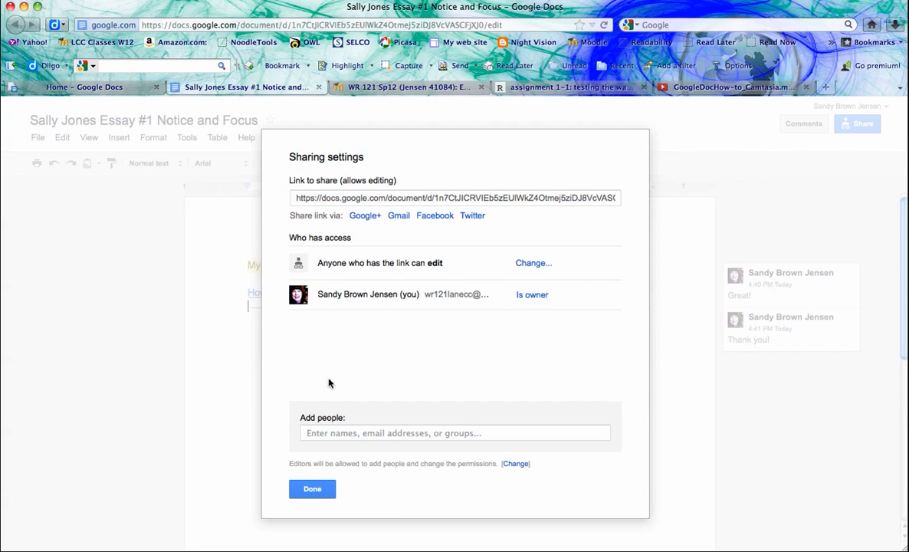
- Give an invitee's e-mail address edit access without a notification e-mail, then close sharing
click(314, 436)
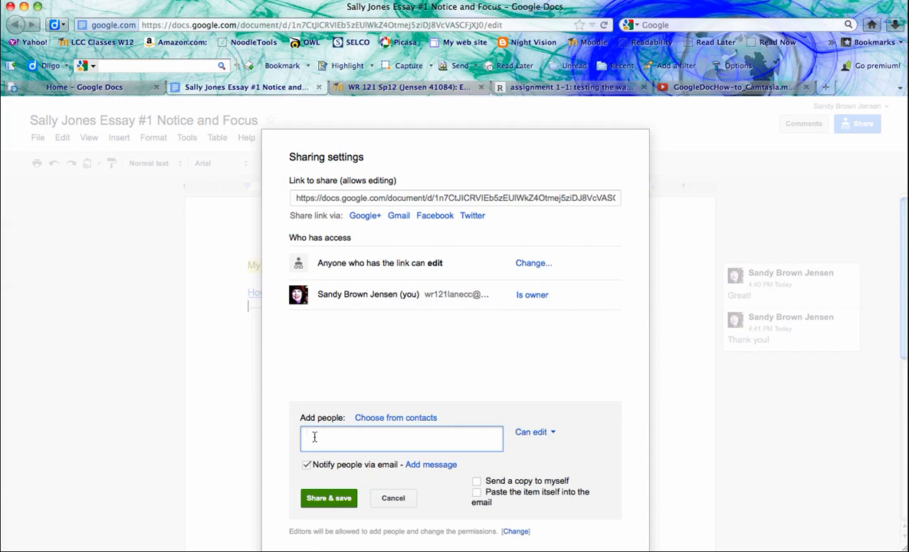
click(306, 465)
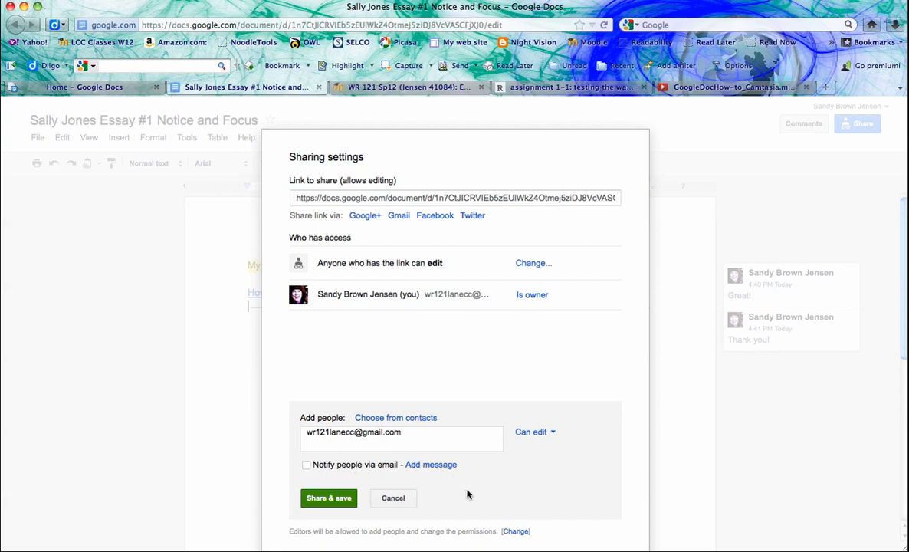
click(330, 498)
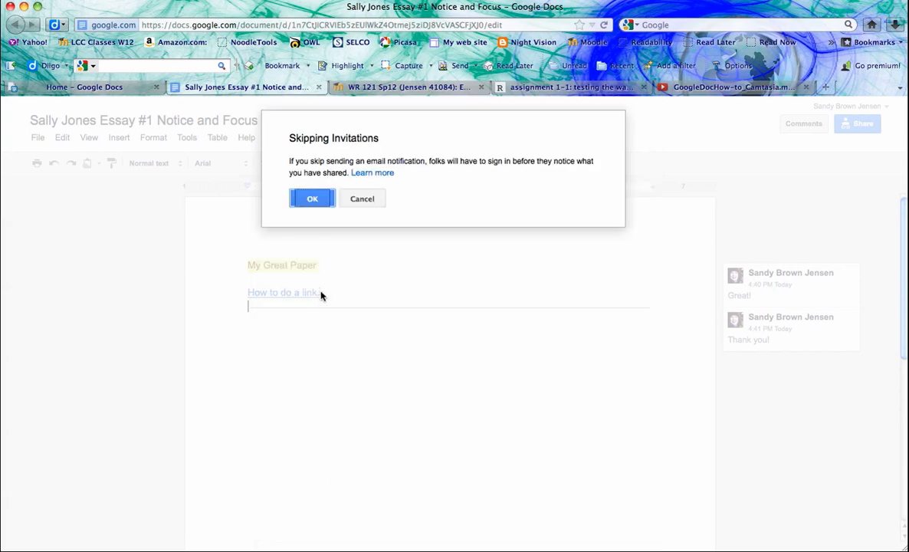
click(312, 198)
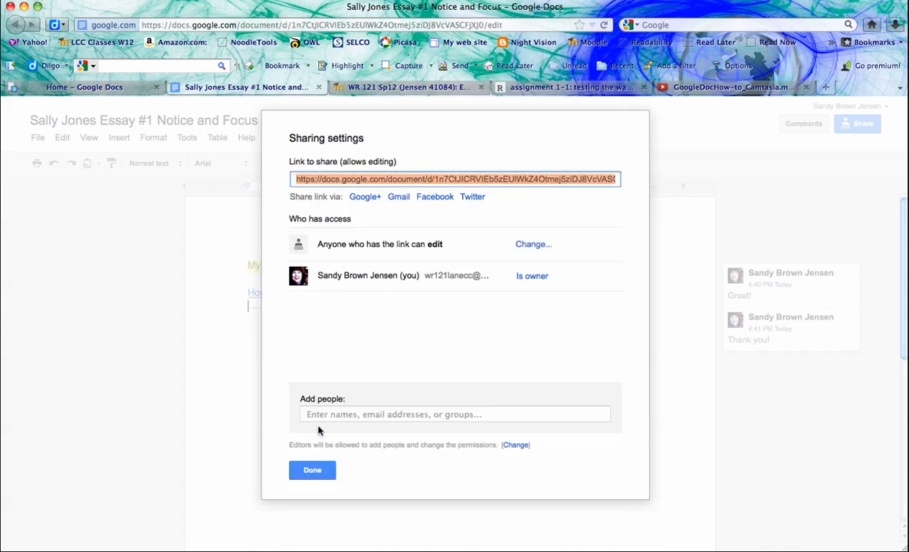
click(304, 473)
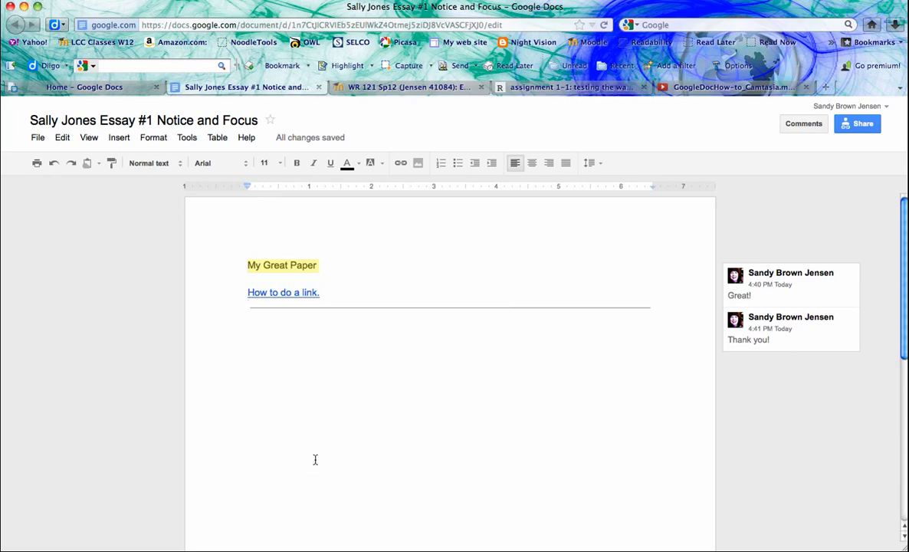
- Add a new line after the link line and type an e-mail address
click(506, 25)
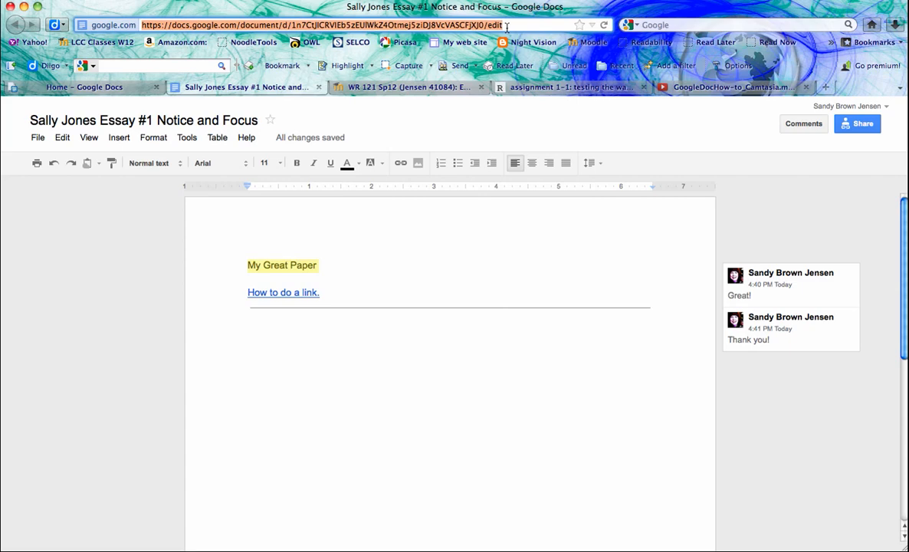
click(434, 333)
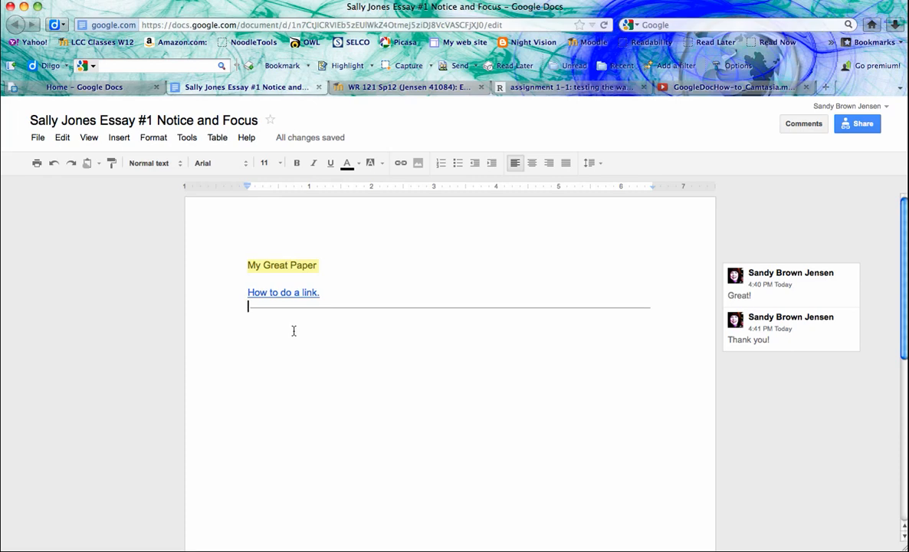
key(Return)
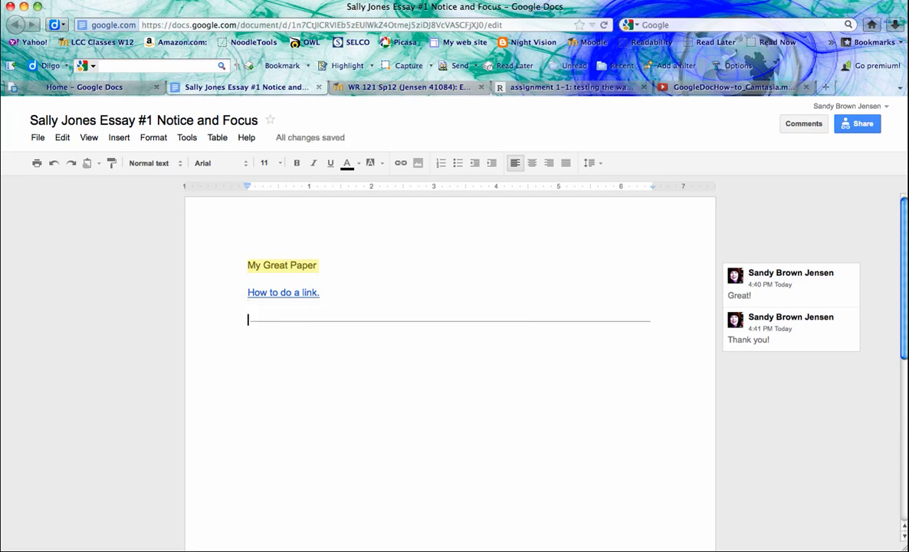
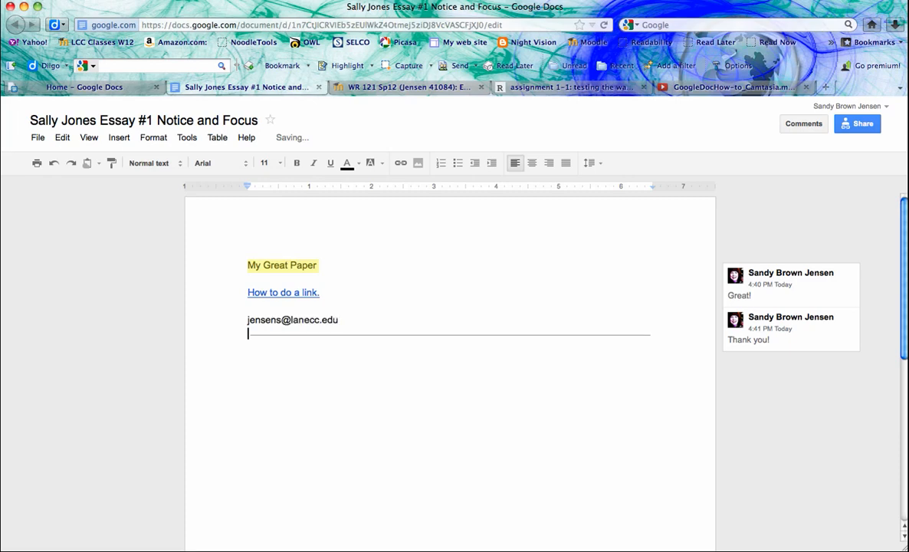